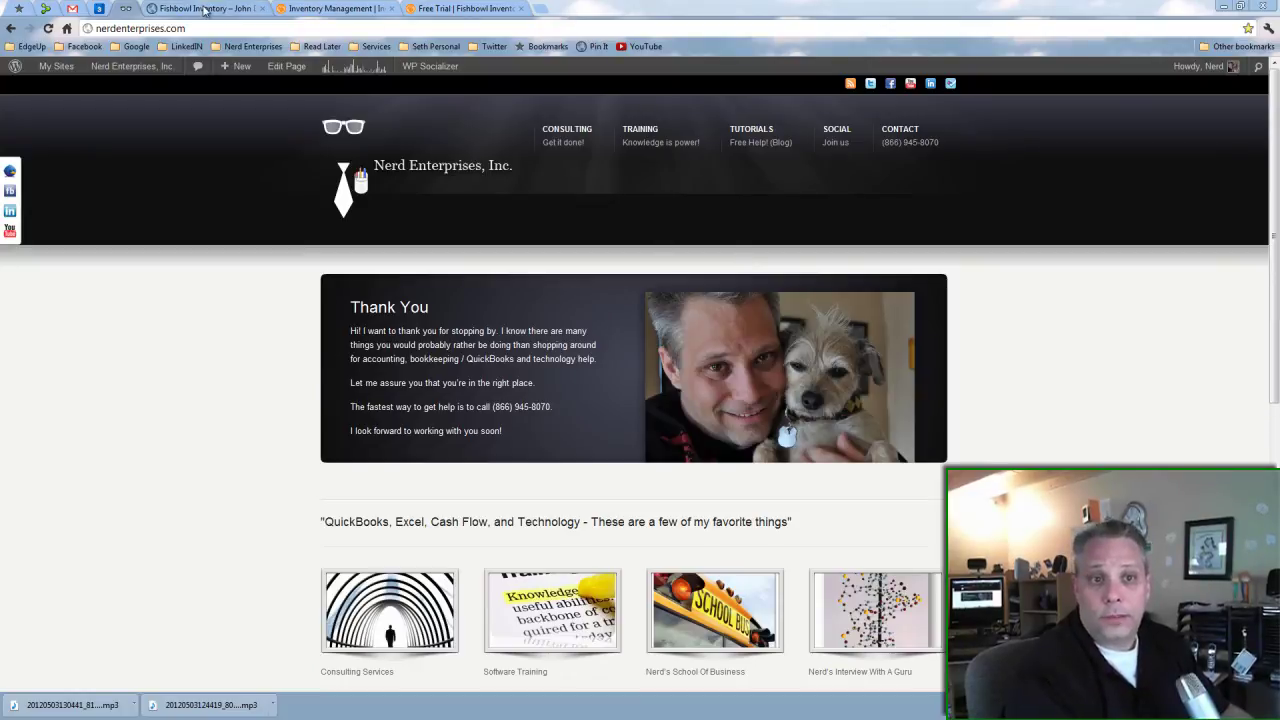
Review the Fishbowl Inventory interview post on the Nerd Enterprises site, including the live broadcast date and viewing details
left_click(204, 9)
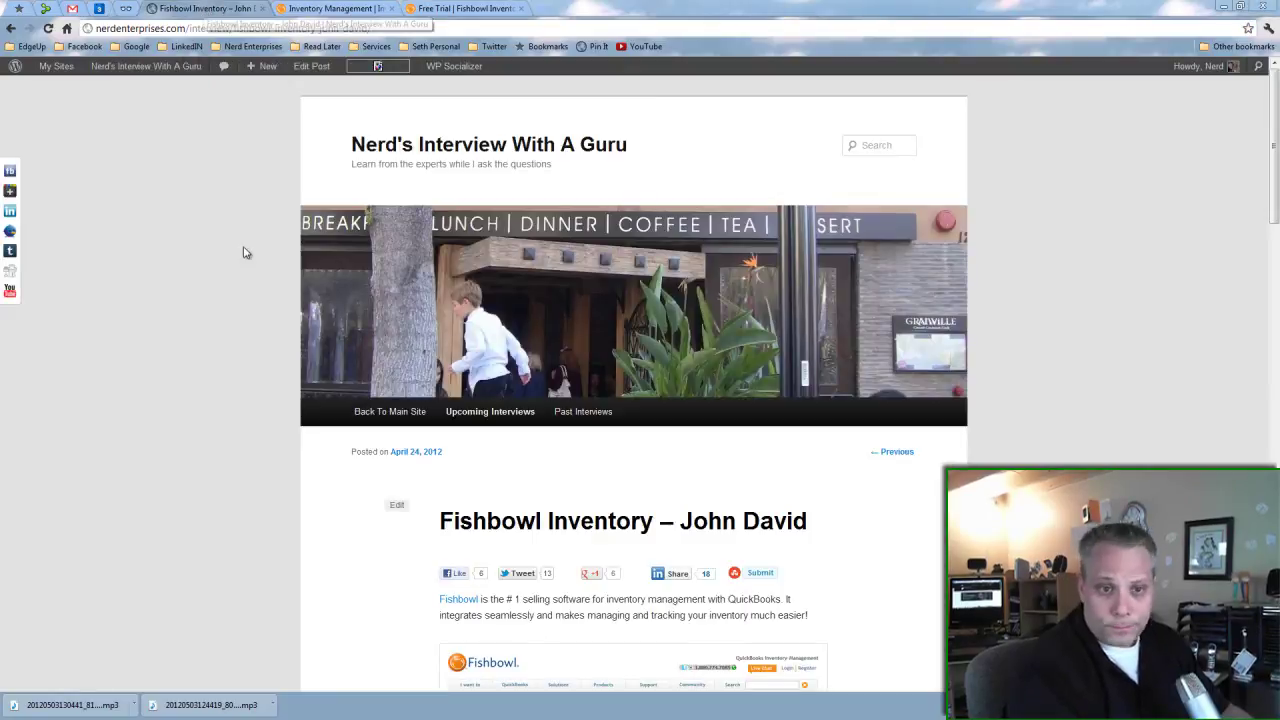
scroll(249, 251, "down", 3)
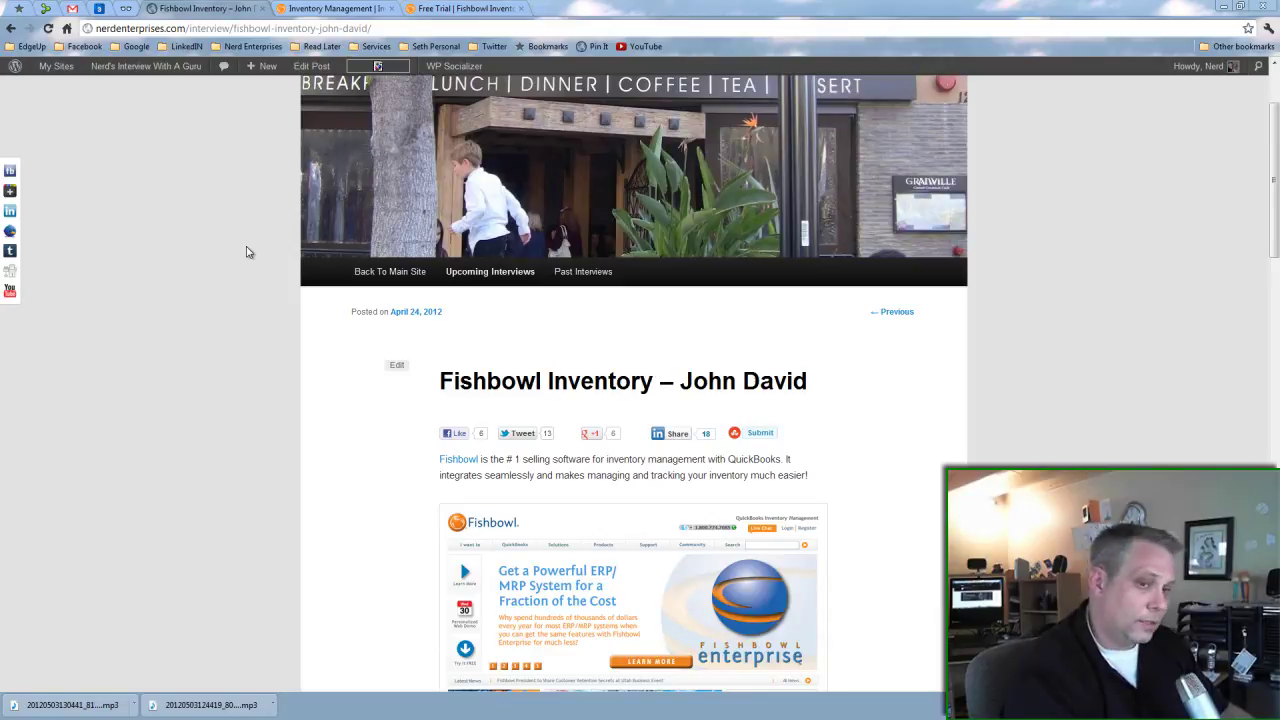
scroll(249, 251, "down", 5)
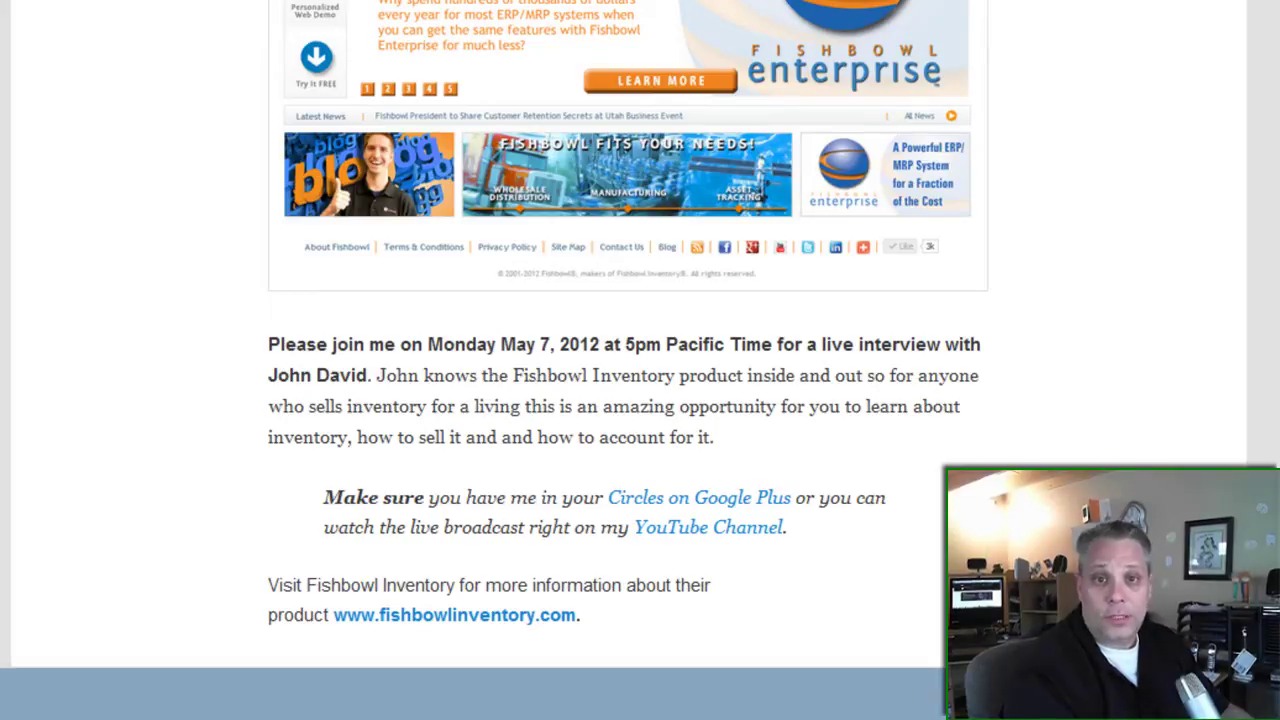
scroll(629, 360, "up", 6)
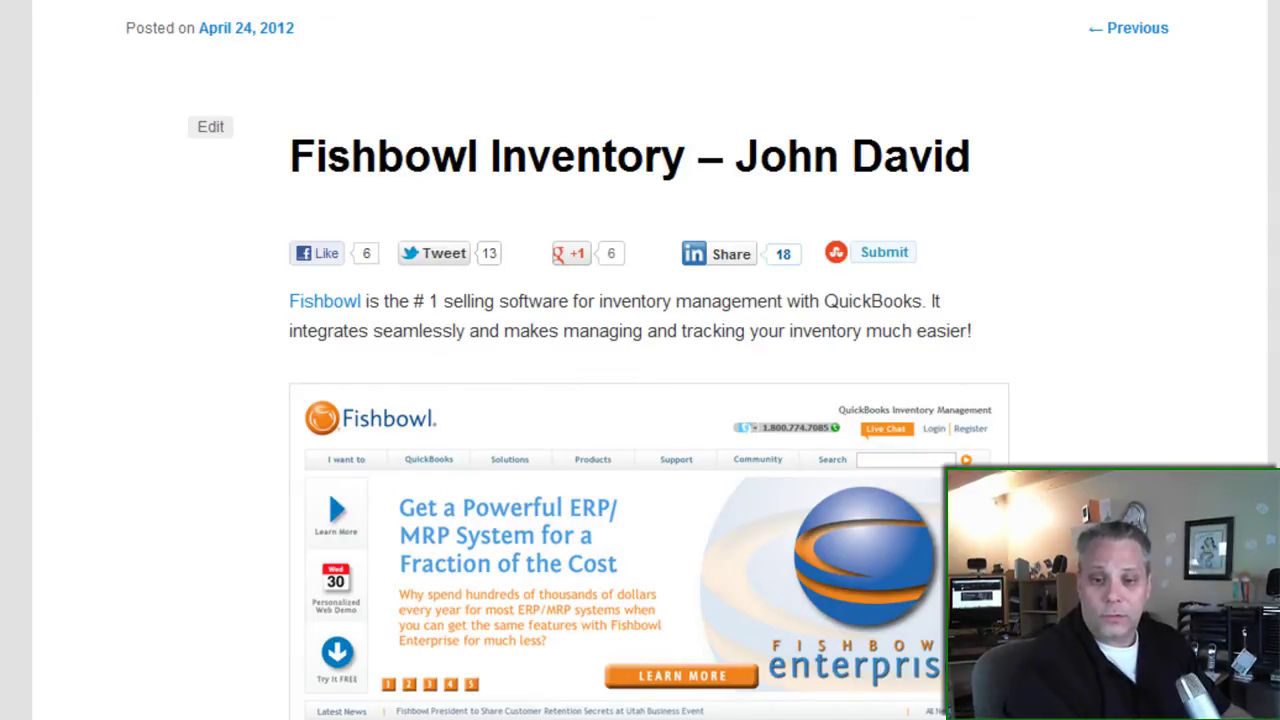
scroll(640, 400, "down", 1)
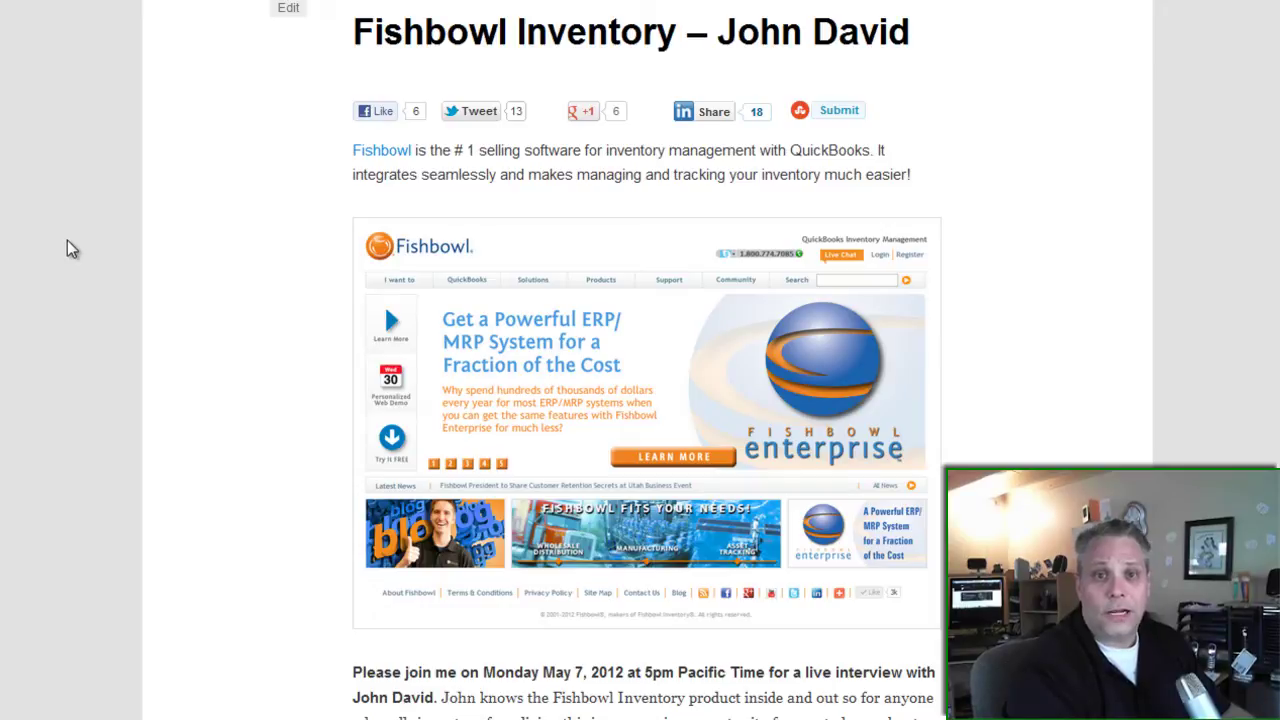
scroll(67, 242, "up", 6)
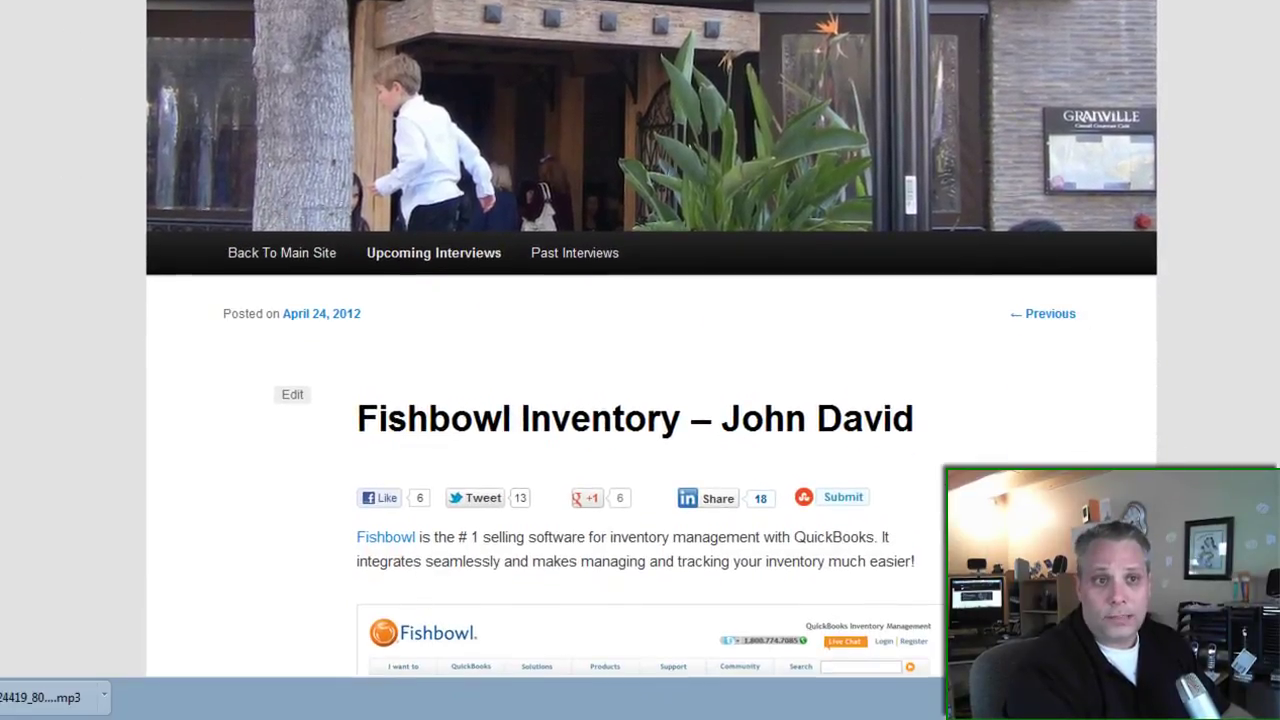
left_click(99, 8)
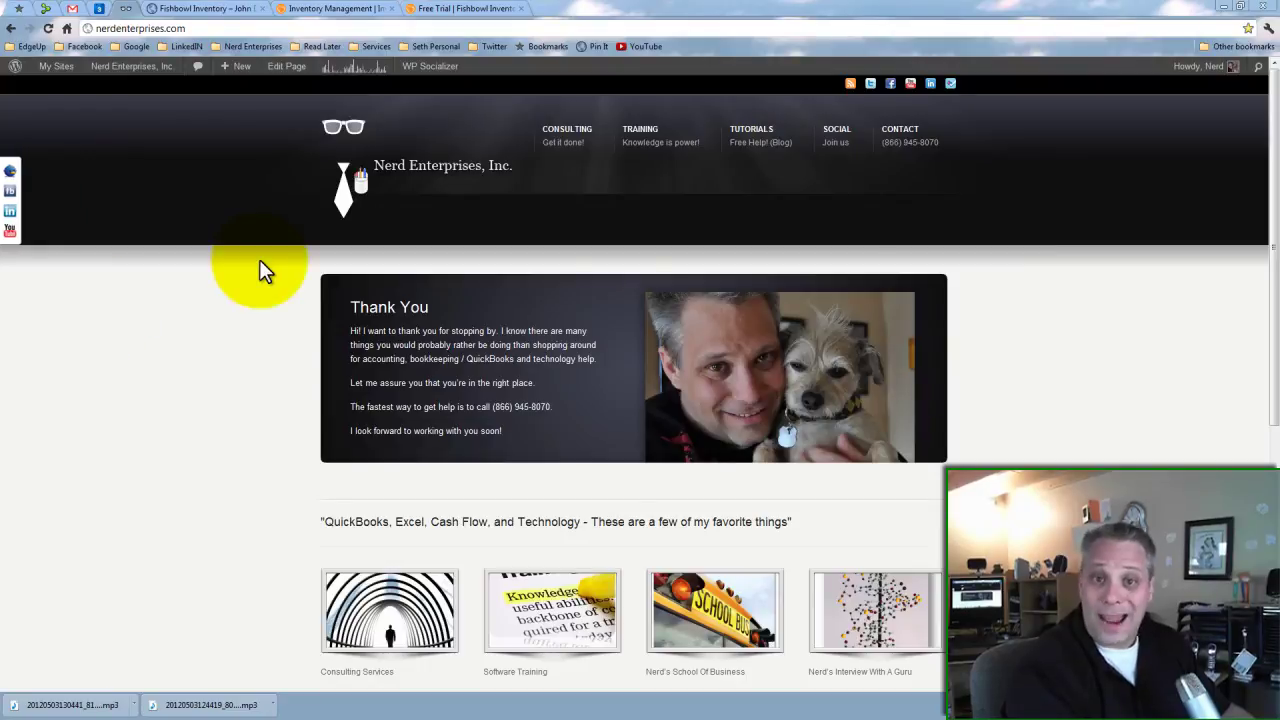
left_click(214, 9)
scroll(735, 260, "down", 2)
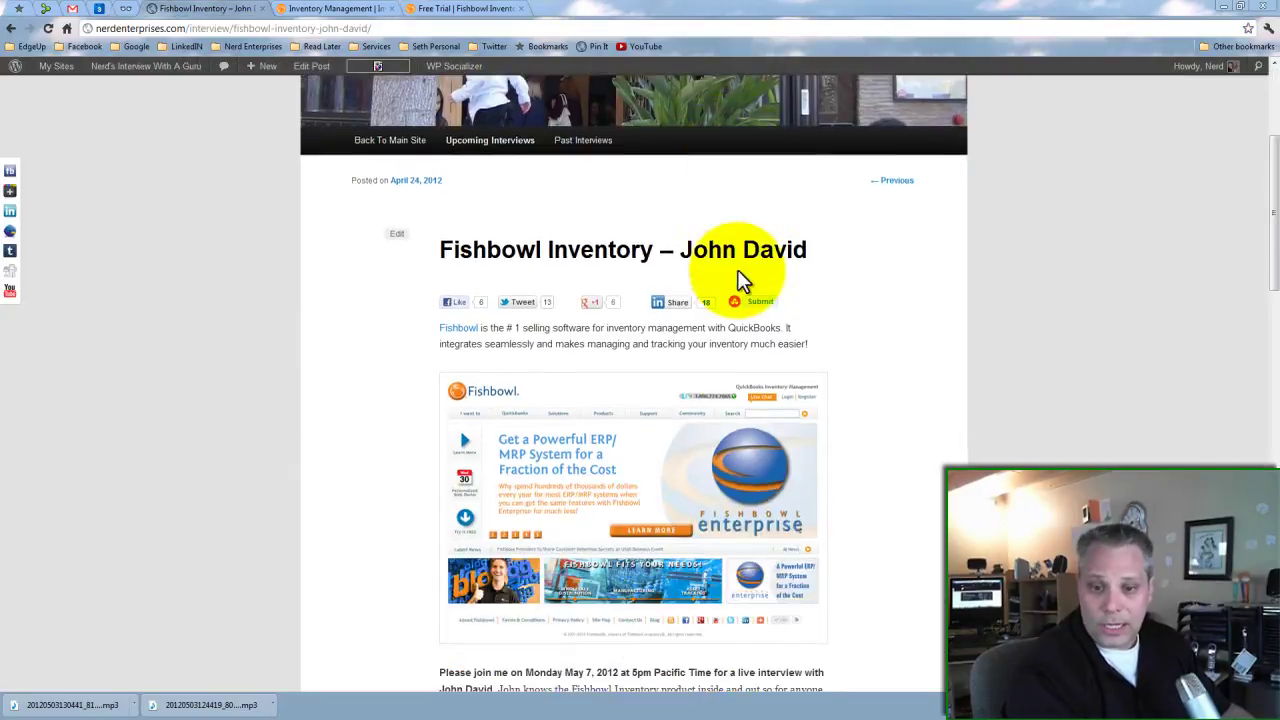
scroll(737, 269, "down", 3)
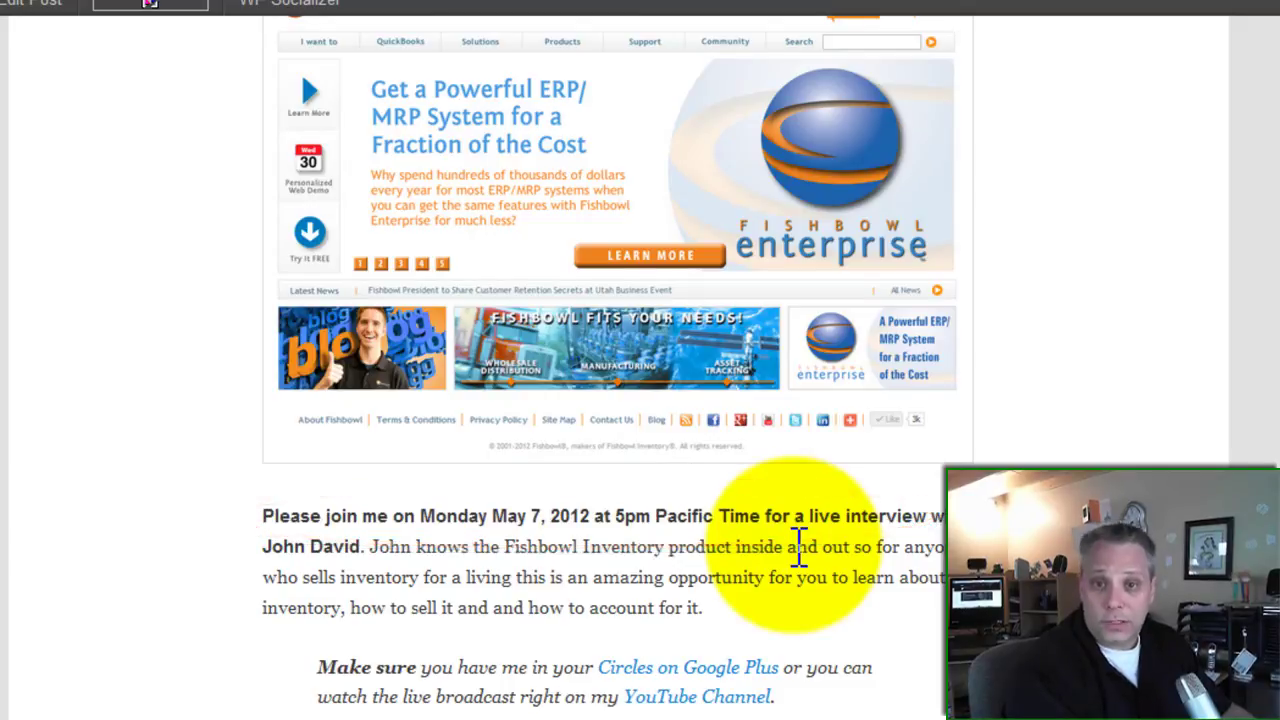
scroll(778, 572, "up", 10)
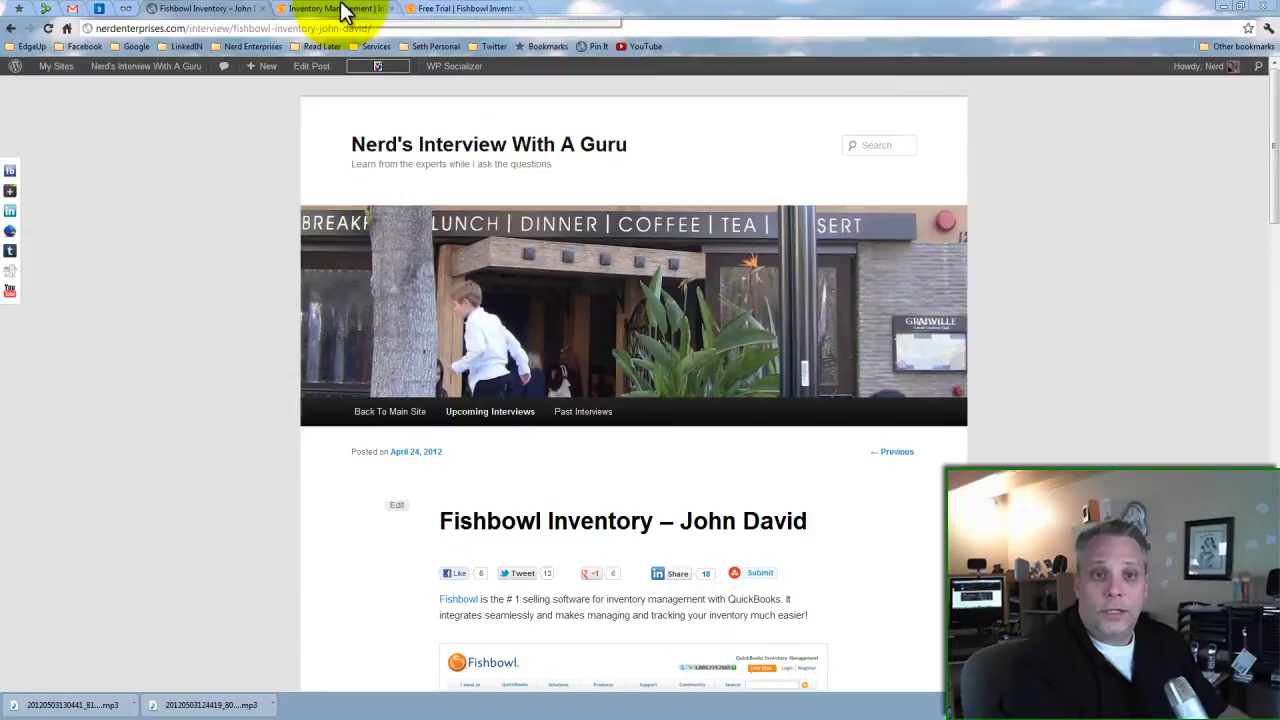
Open Fishbowl's Inventory Management page and go to its free trial download form
left_click(340, 9)
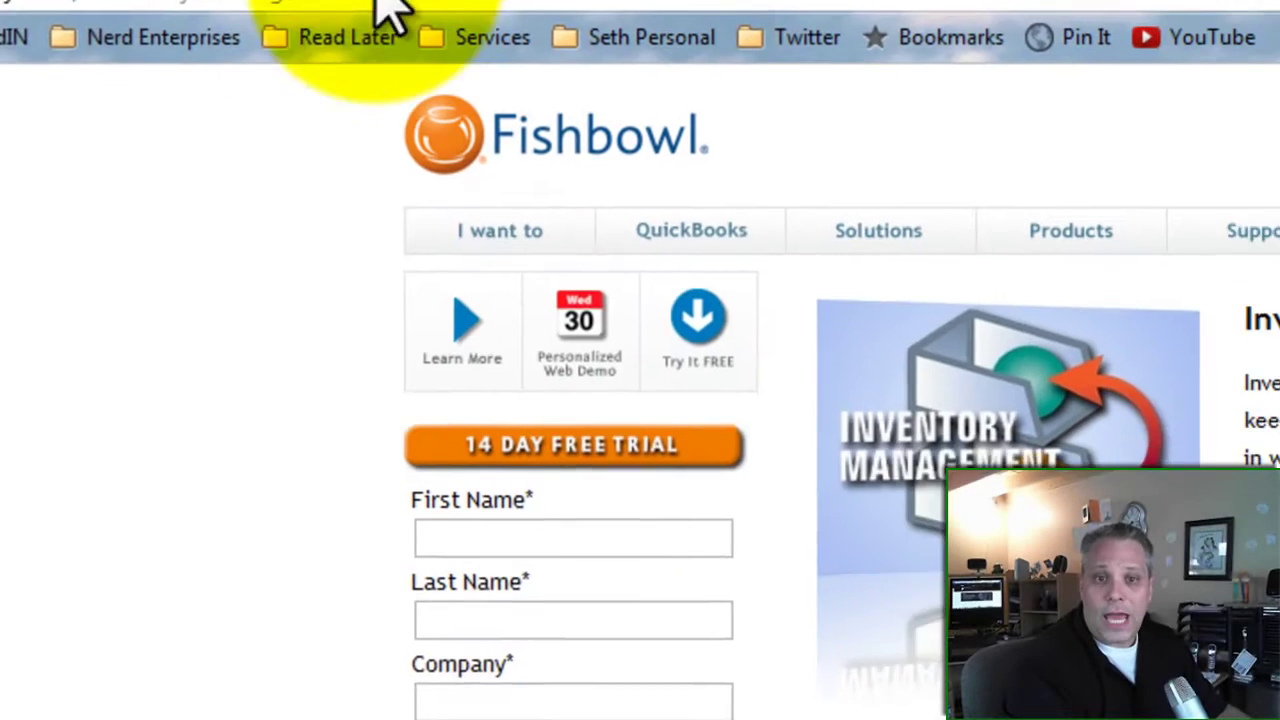
mouse_move(1204, 320)
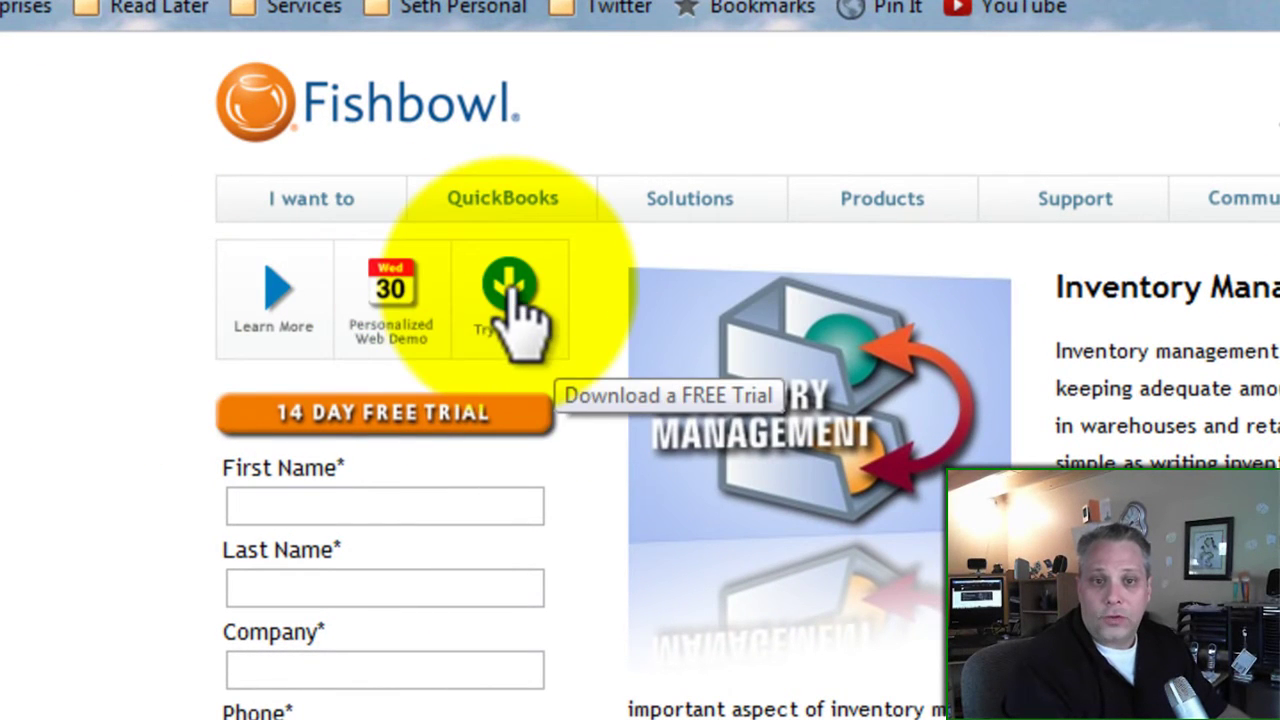
left_click(512, 300)
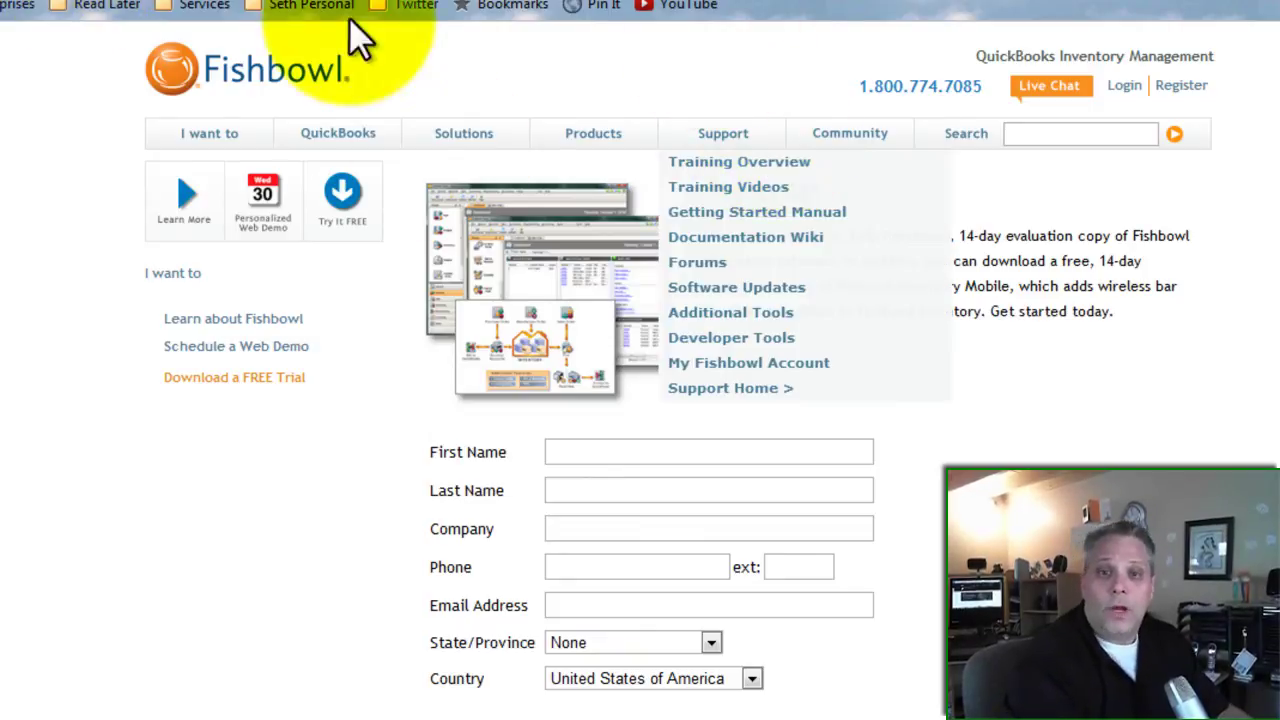
left_click(591, 455)
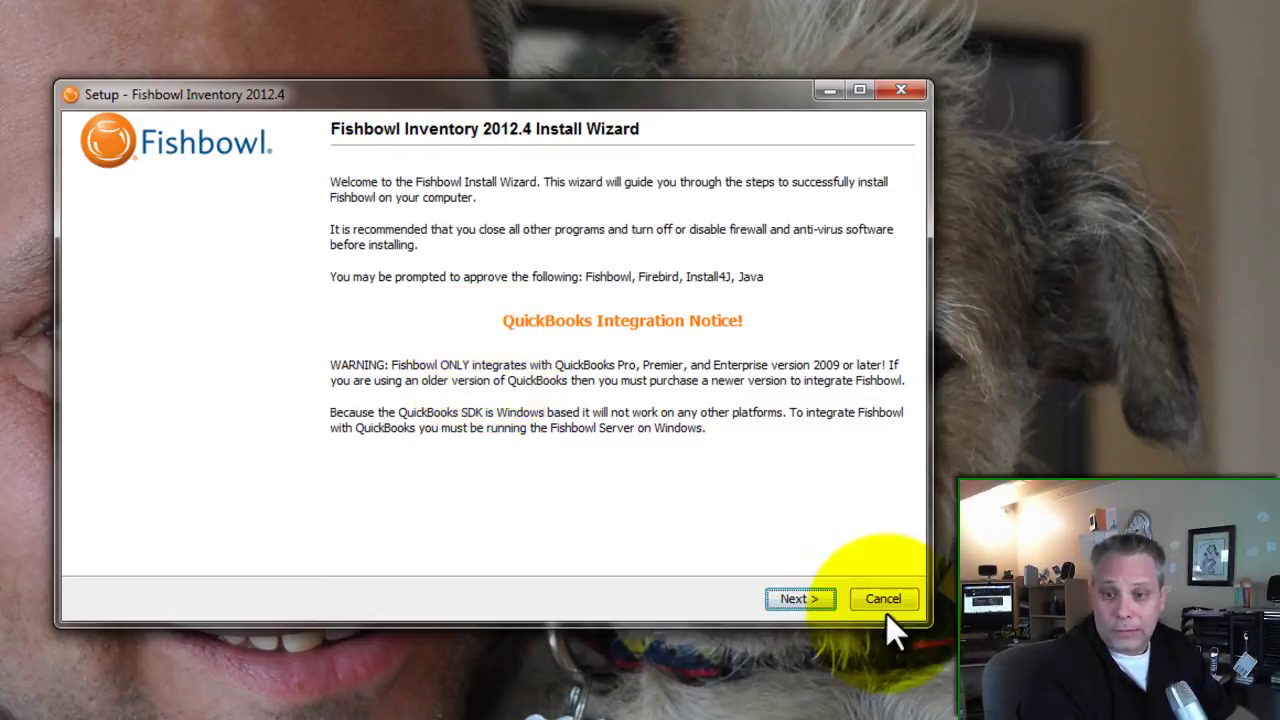
In the Fishbowl Inventory 2012.4 installer, accept the license agreement and complete the installation as Trial - 14 Day with Manufacturing
left_click(791, 601)
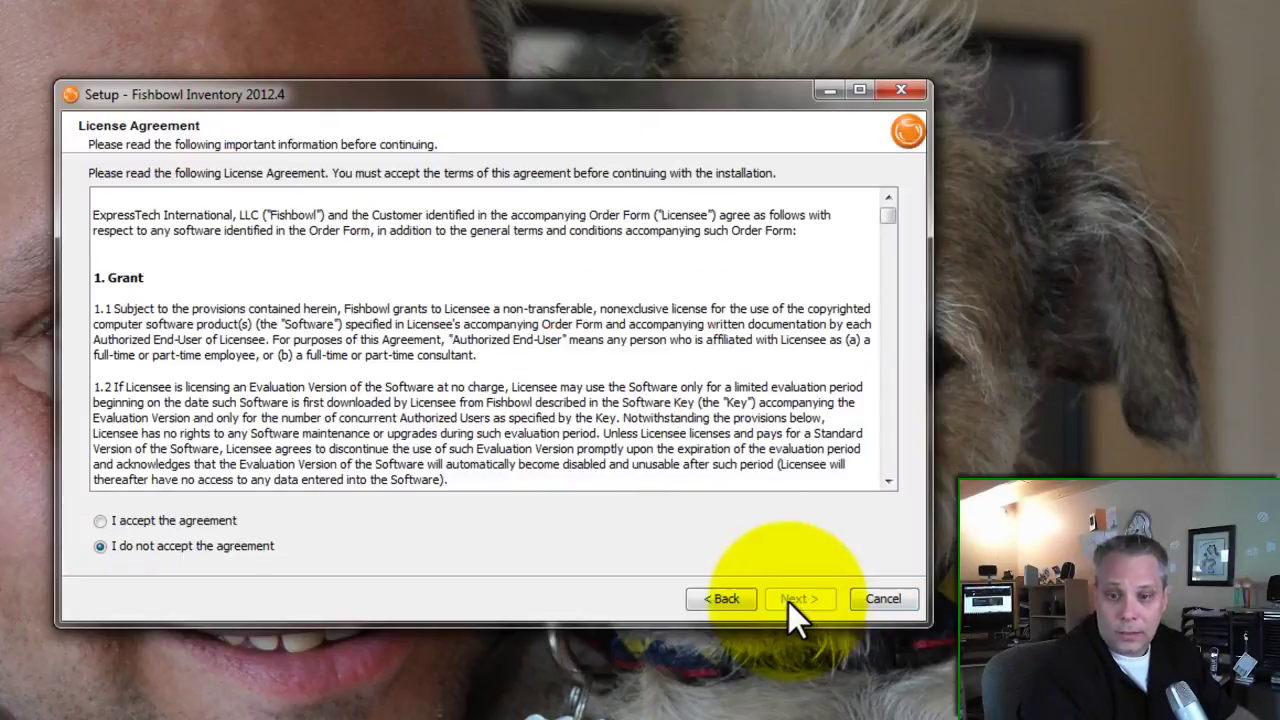
left_click(106, 521)
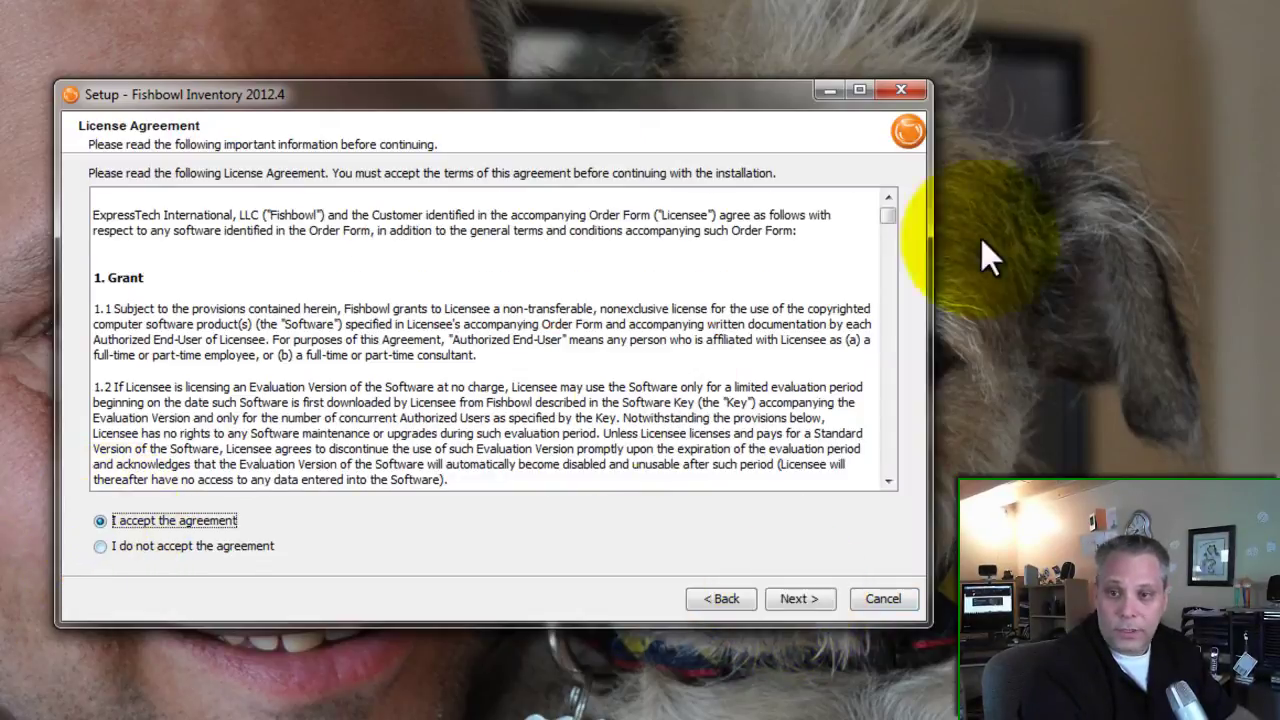
left_click_drag(888, 218, 887, 504)
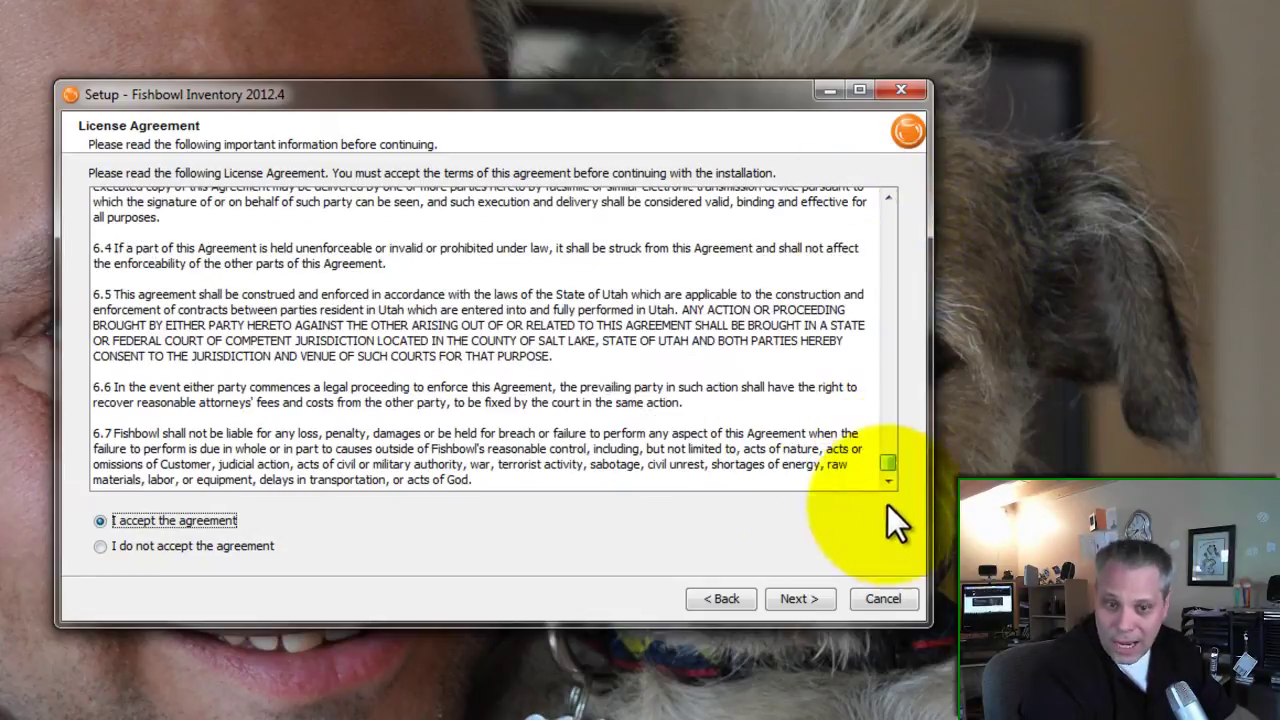
left_click(794, 597)
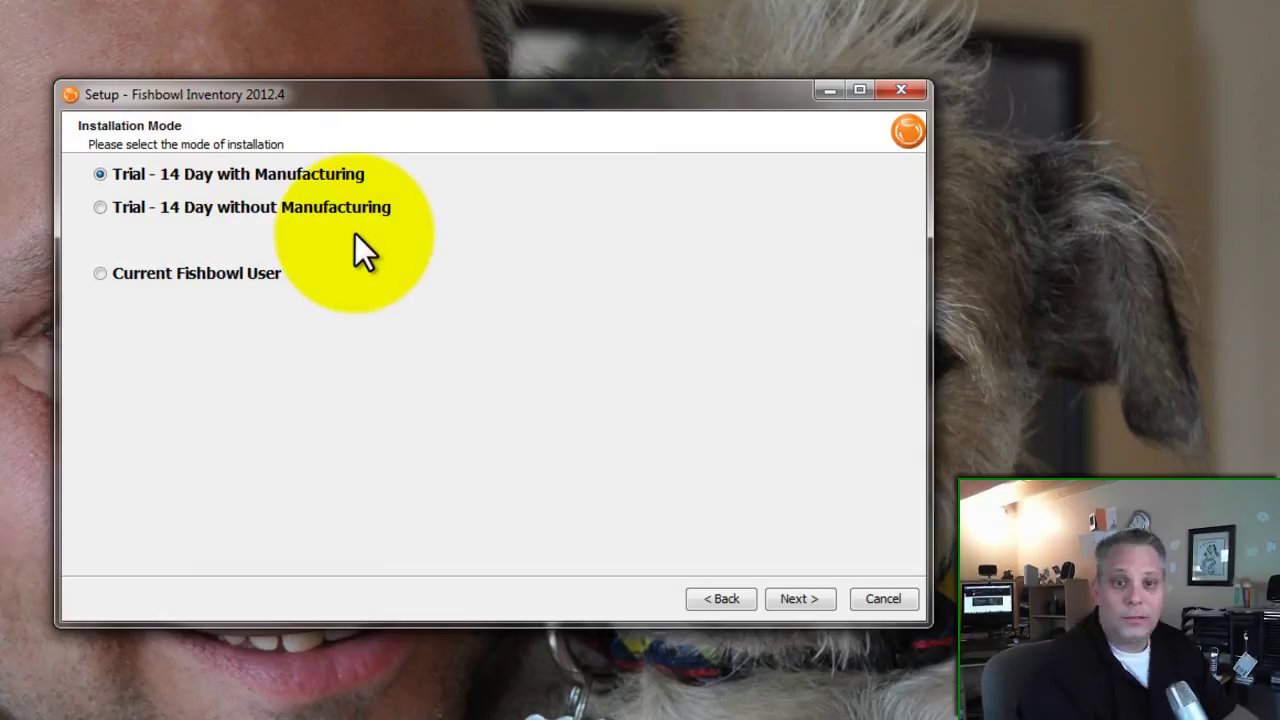
left_click(800, 600)
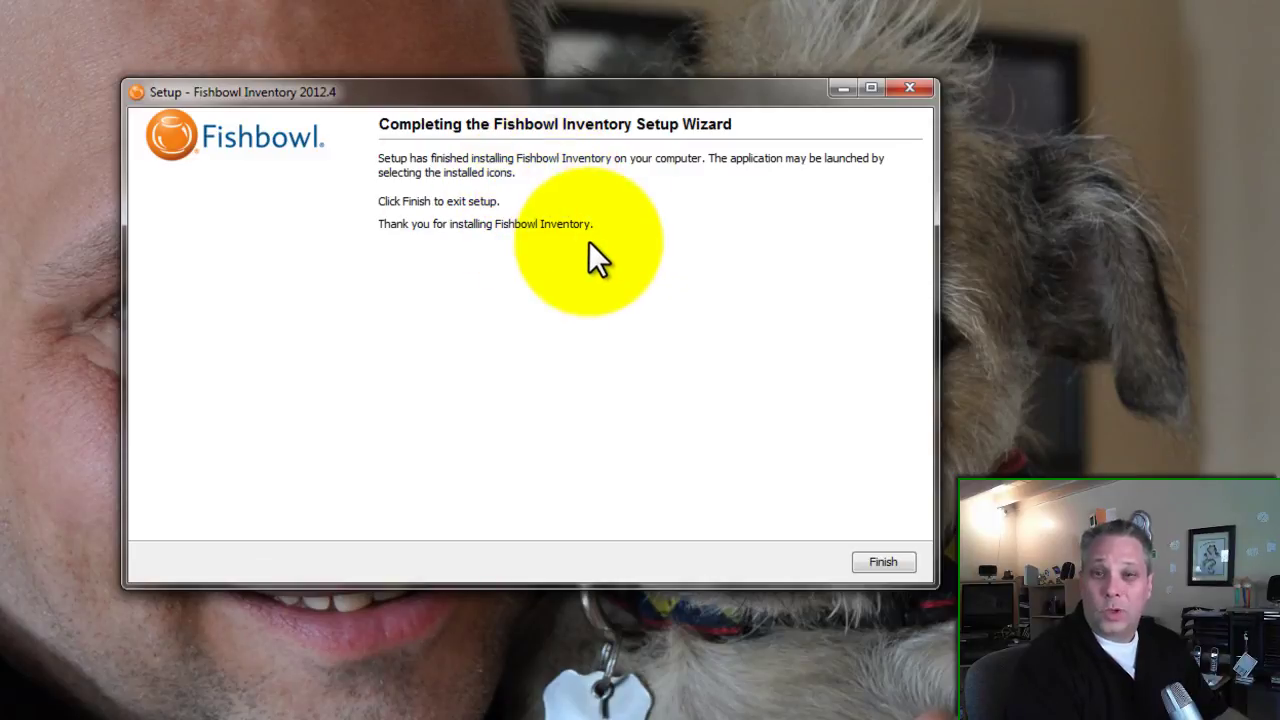
left_click(884, 566)
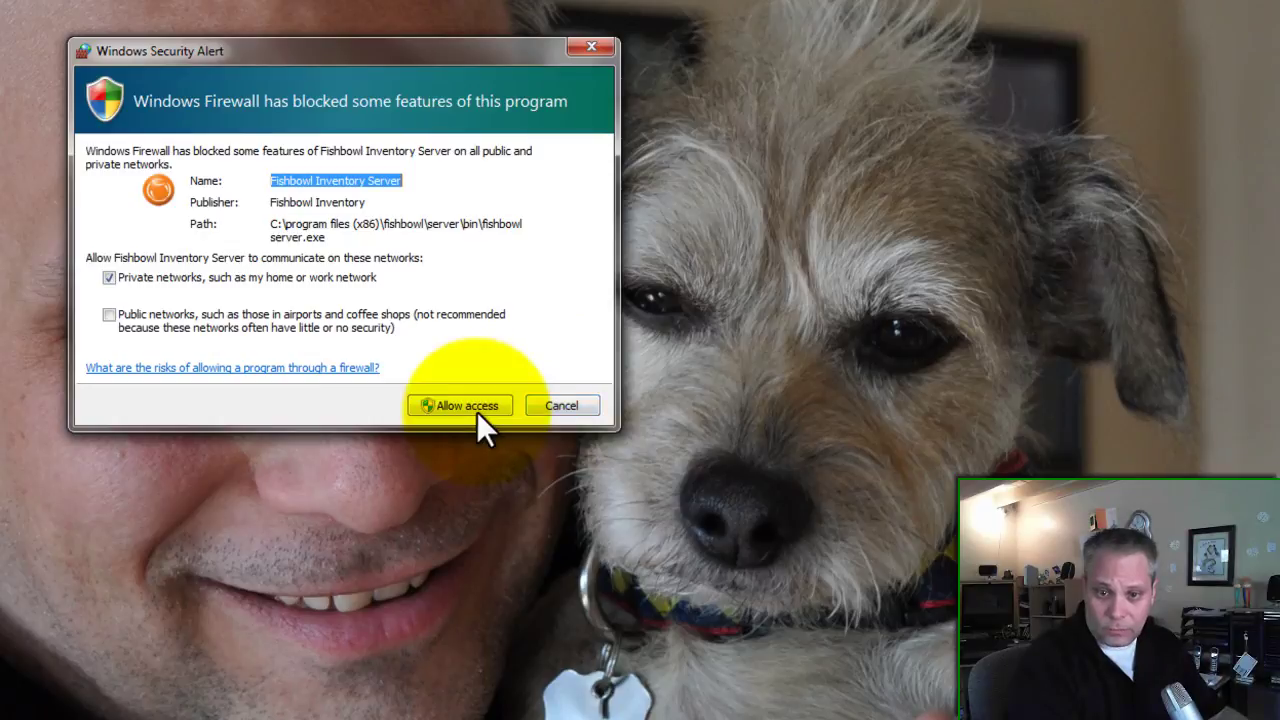
Allow Fishbowl Inventory Server through Windows Firewall on private networks and dismiss the Fishbowl client's introduction and welcome windows
left_click(477, 411)
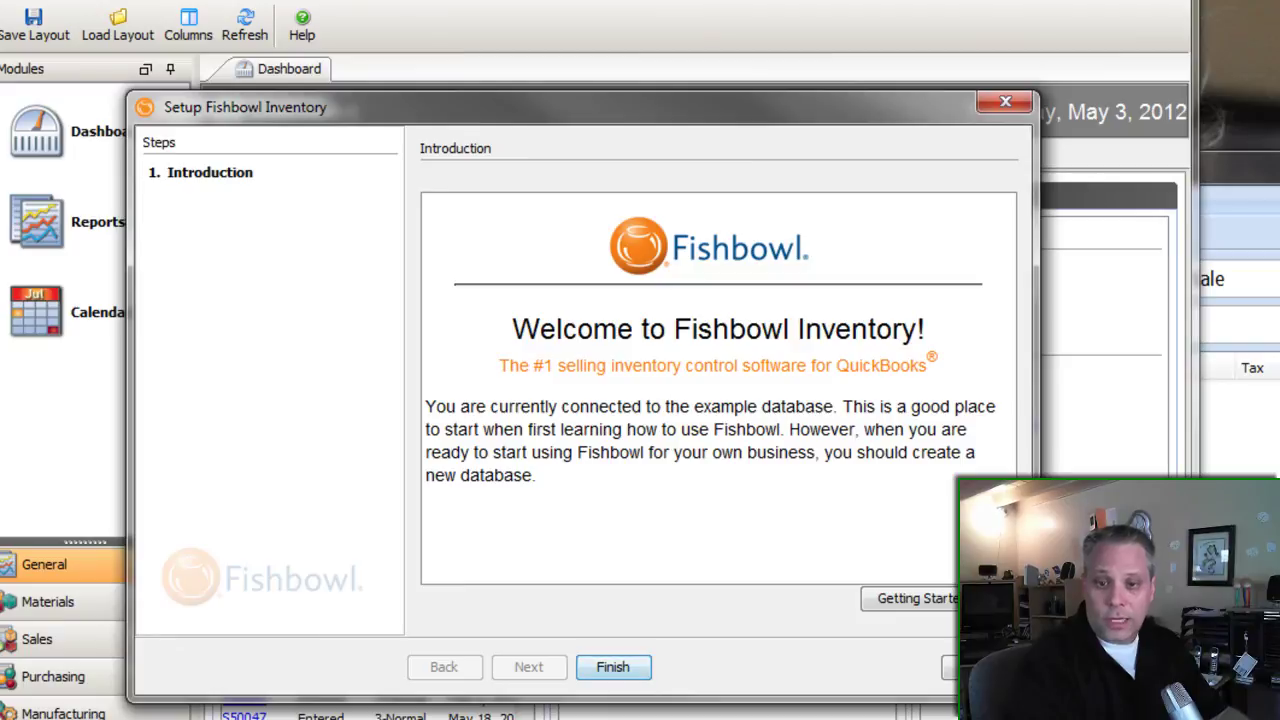
key("Return")
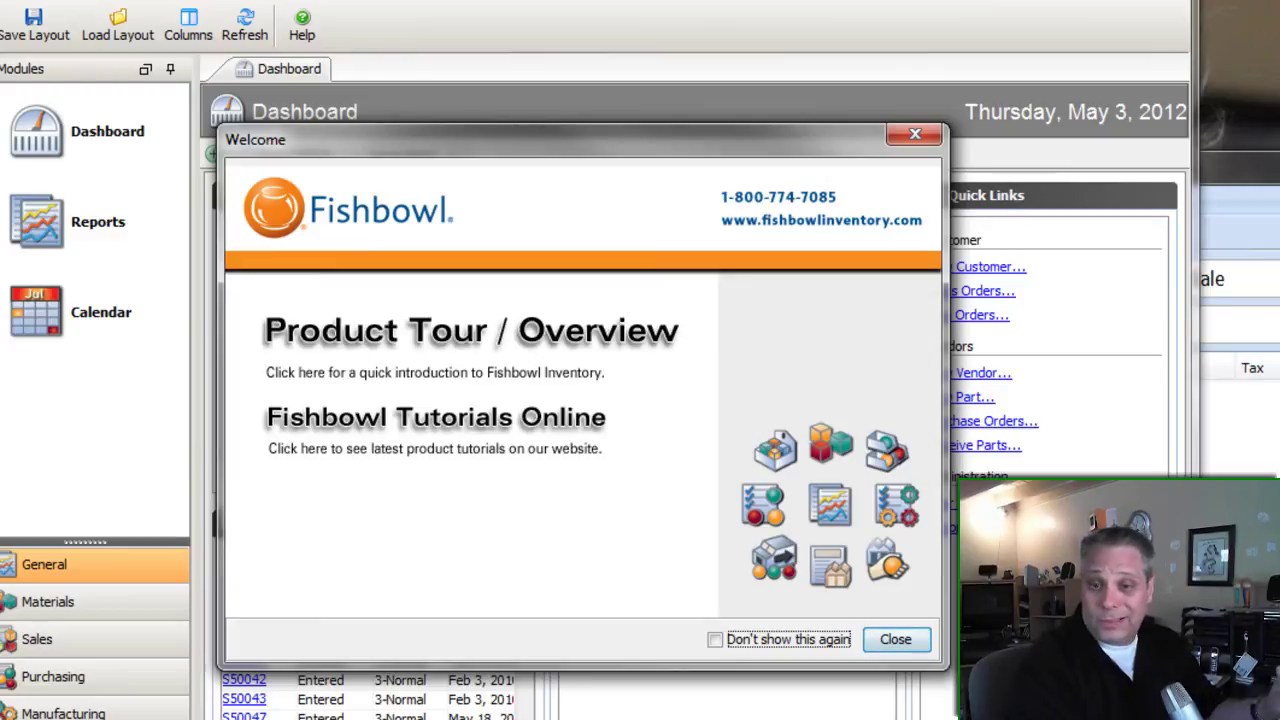
key("Return")
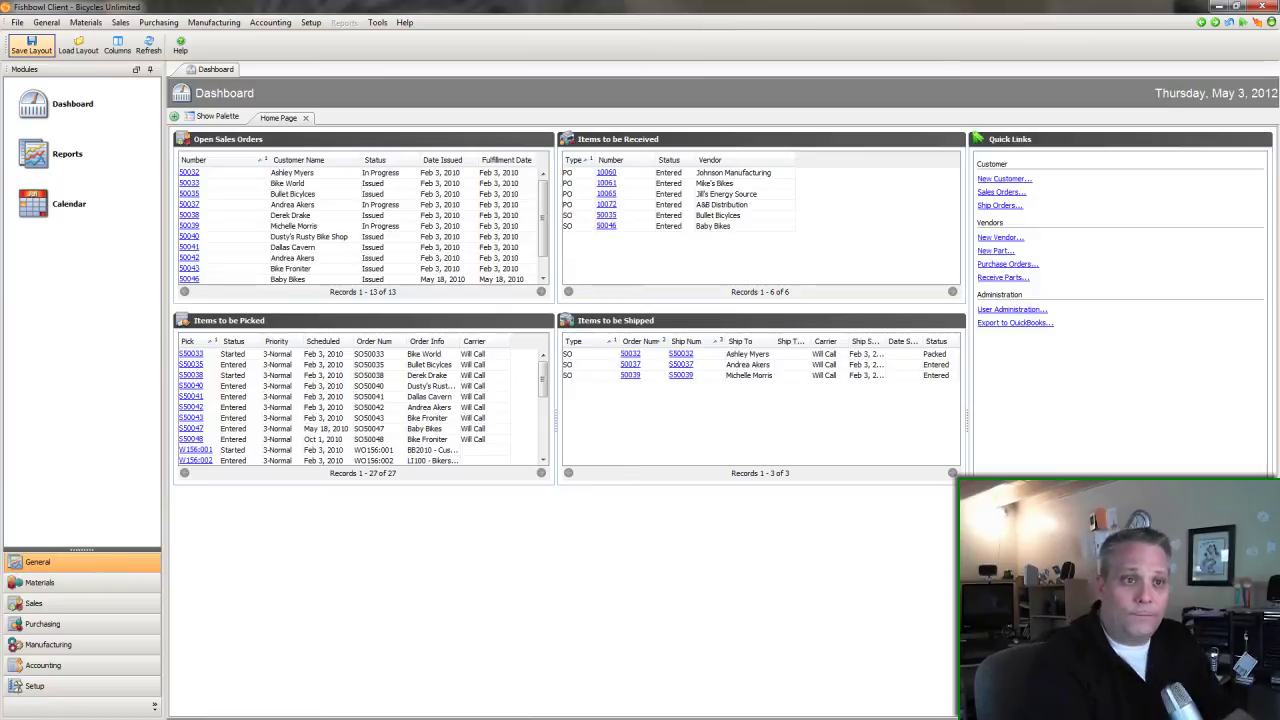
Open the Reports module and browse the Adjustment Report, COGS By Account Summary and Default Account Mapping entries in the Accounting folder
left_click(60, 104)
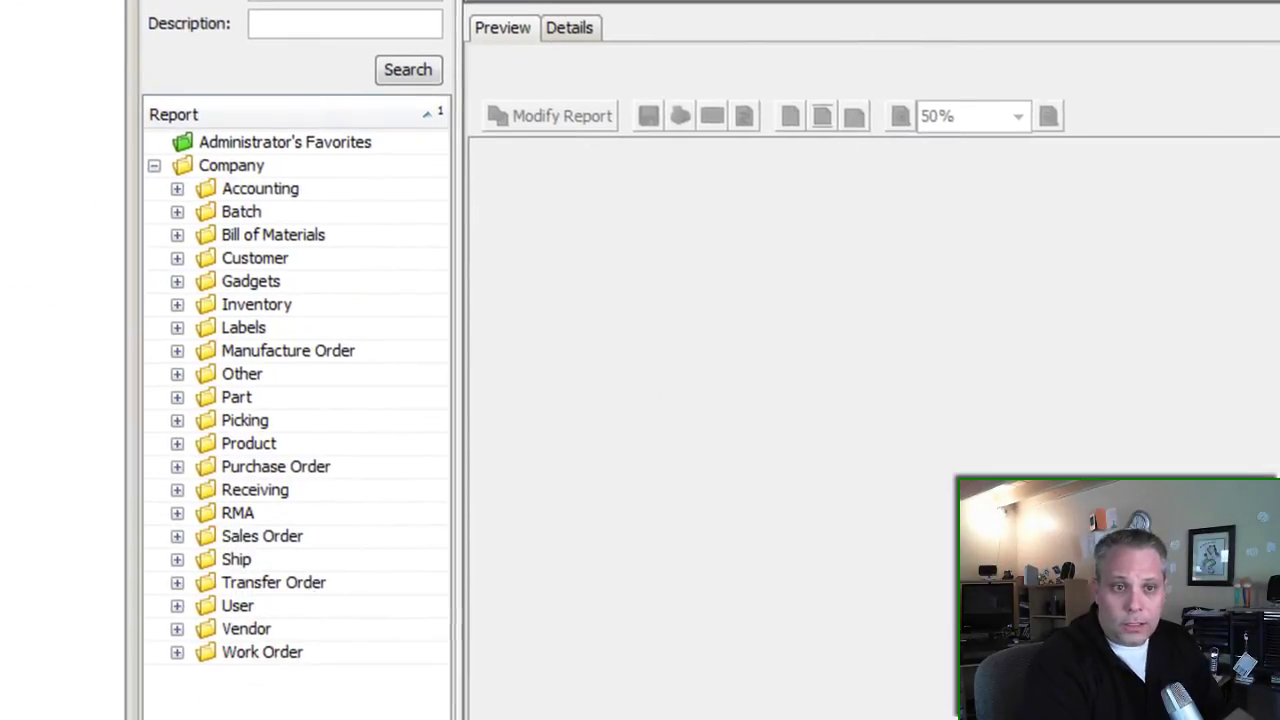
left_click(484, 426)
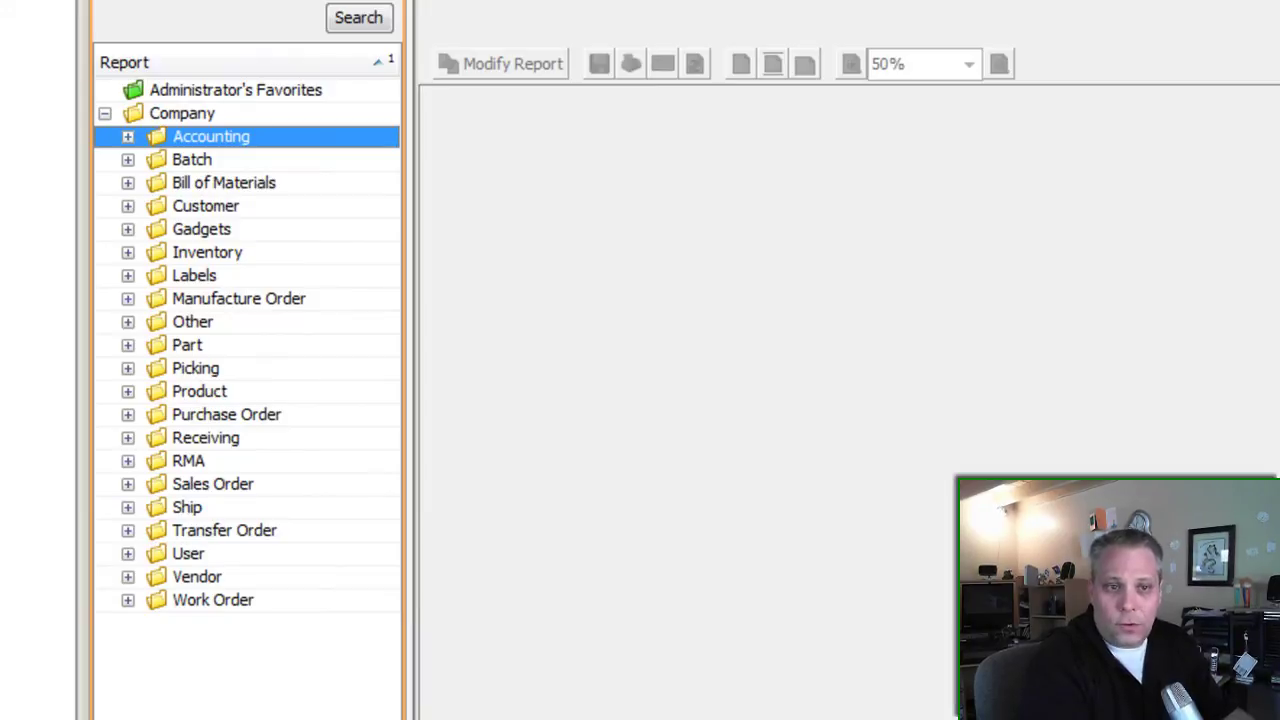
key("Right")
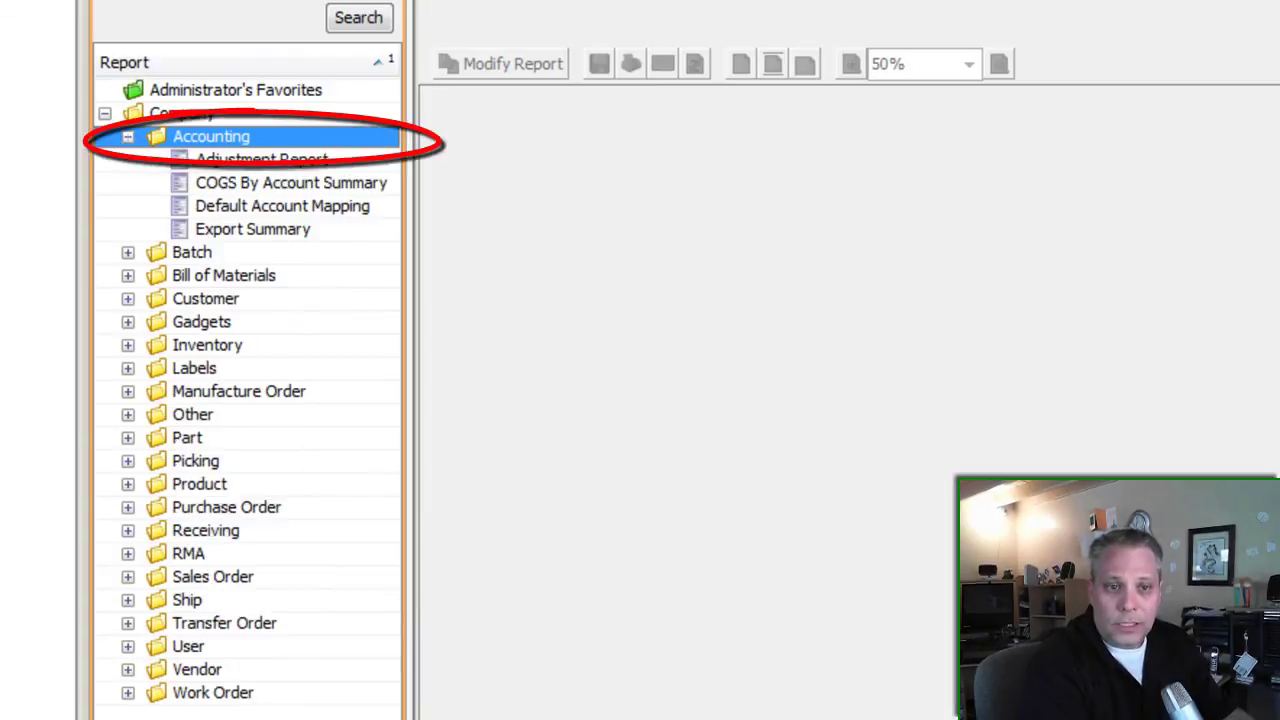
left_click(262, 159)
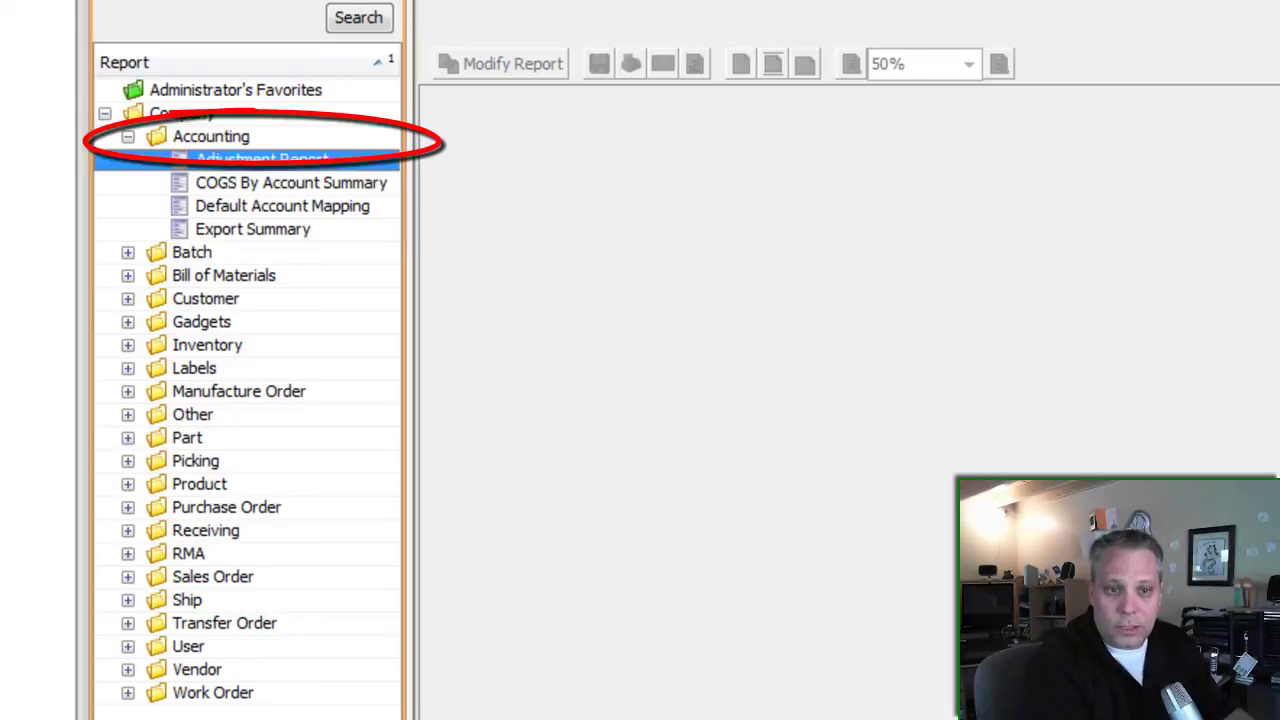
left_click(291, 182)
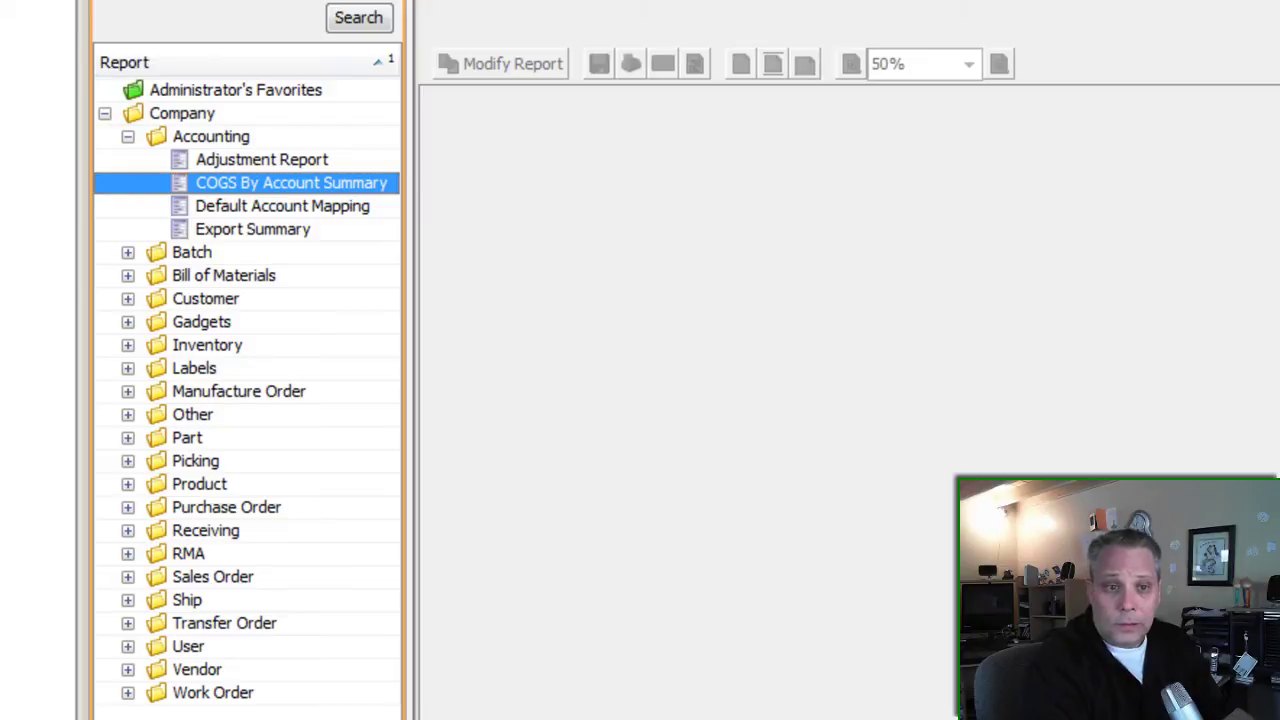
left_click(282, 205)
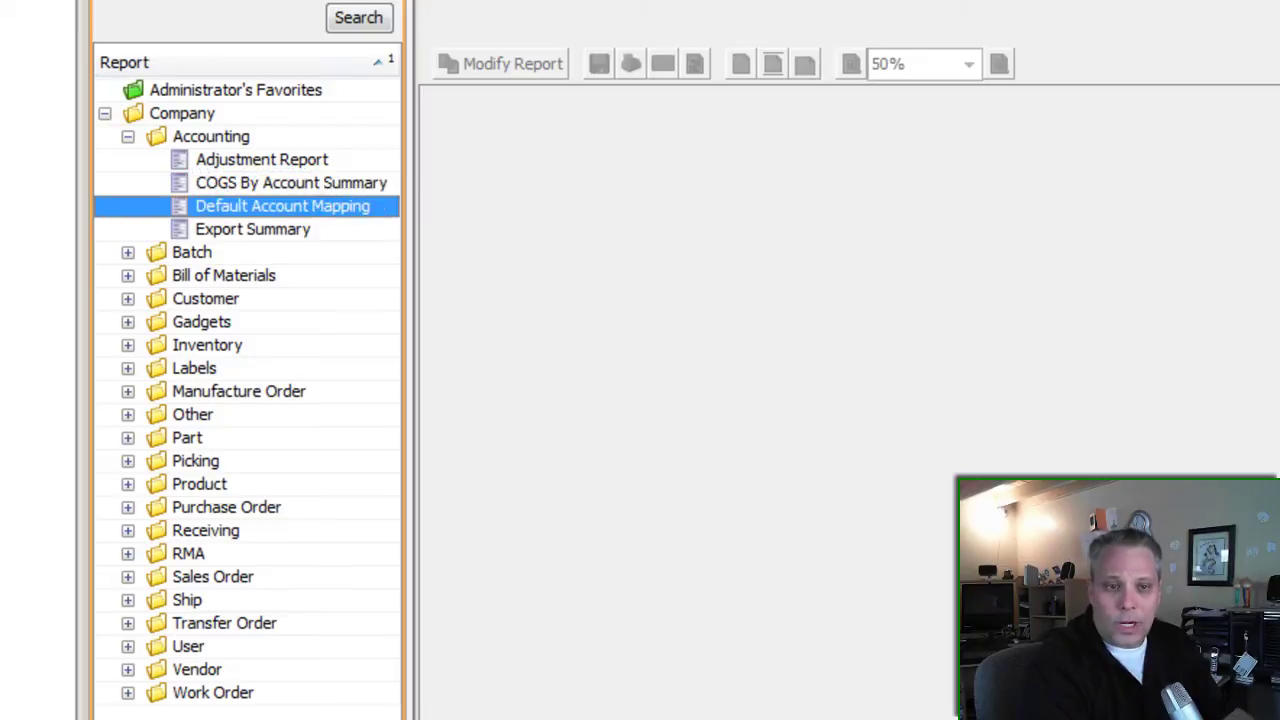
Generate the accounting Export Summary report with the date range set to All
left_click(253, 229)
left_click(500, 63)
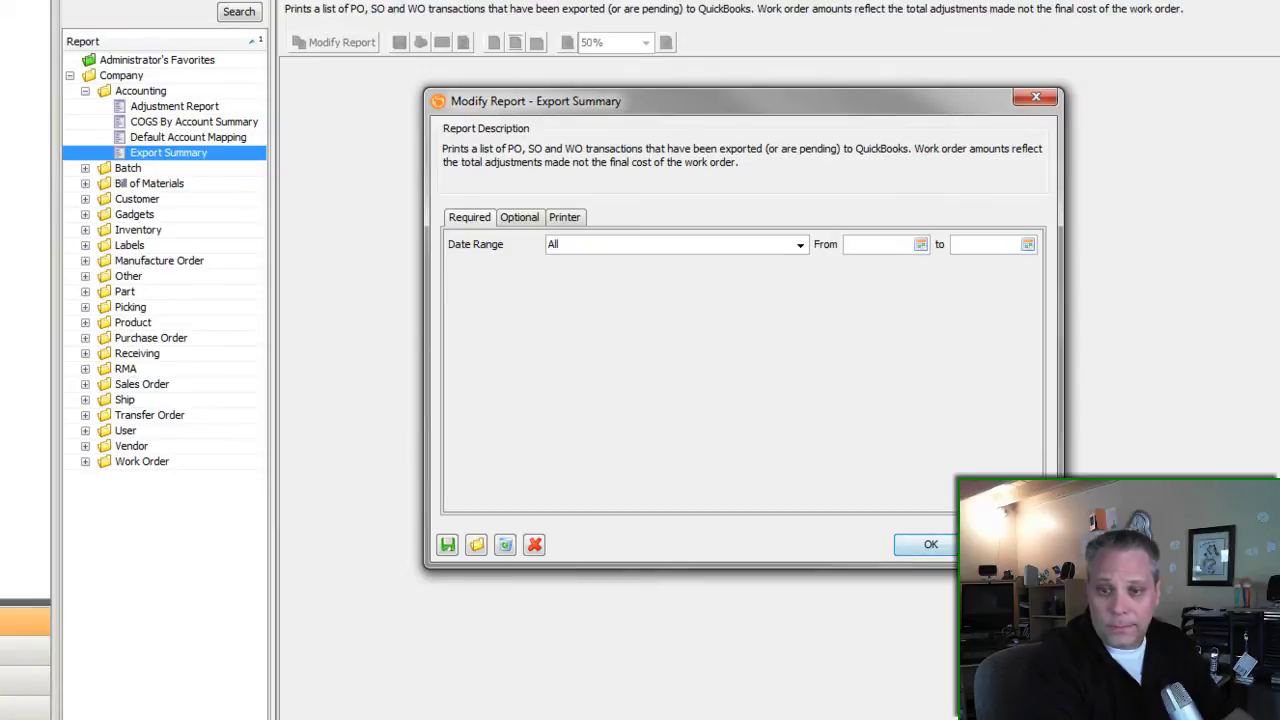
key("Return")
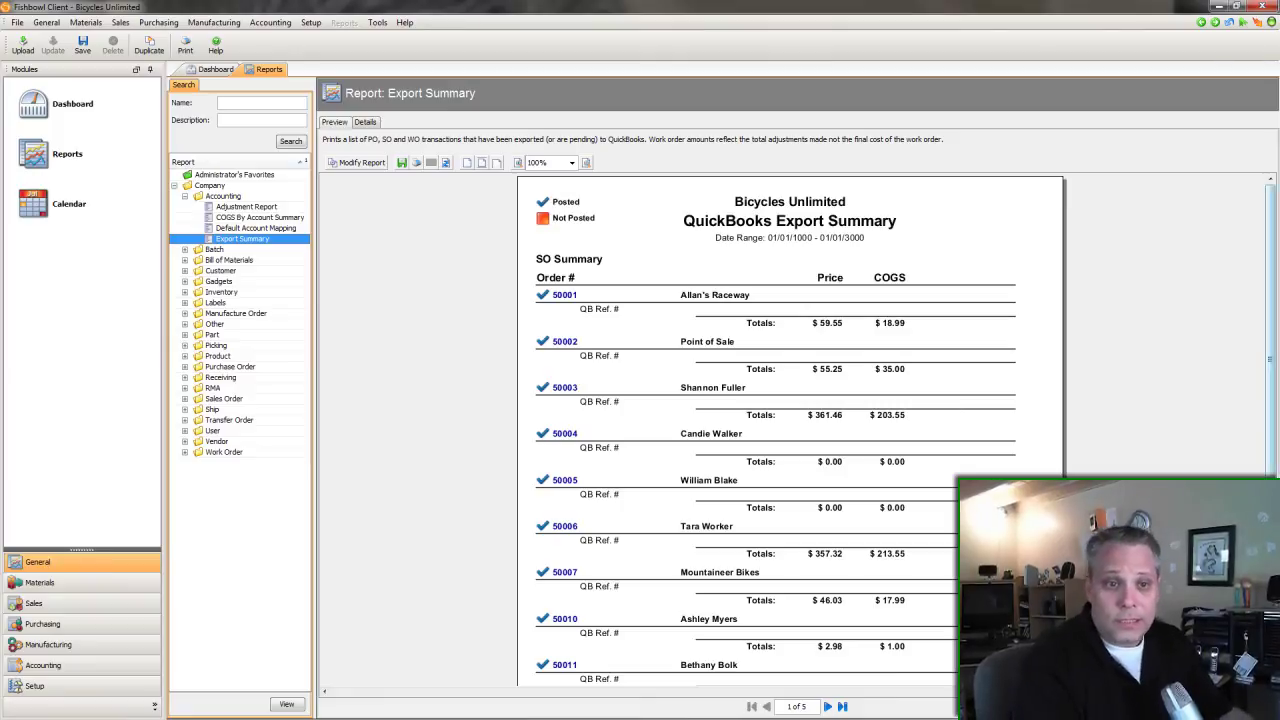
Preview the Adjustment Report, COGS By Account Summary and Default Account Mapping accounting reports one after another
left_click(246, 206)
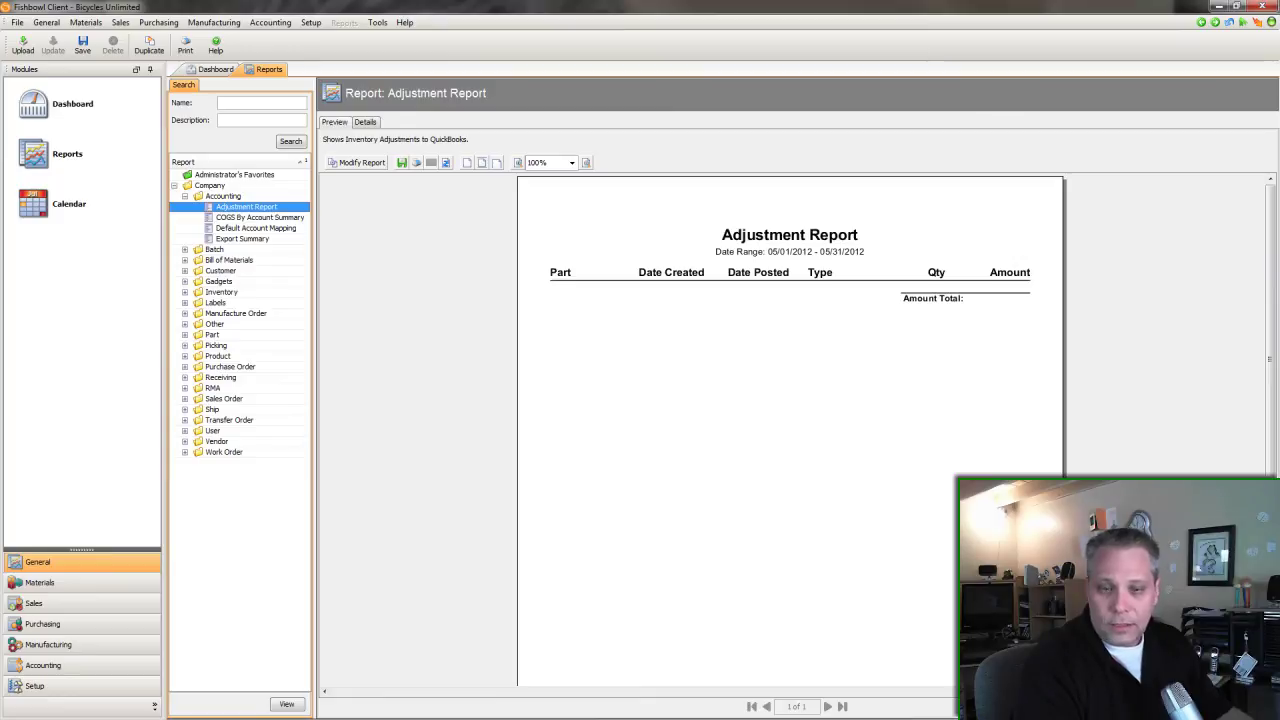
left_click(259, 217)
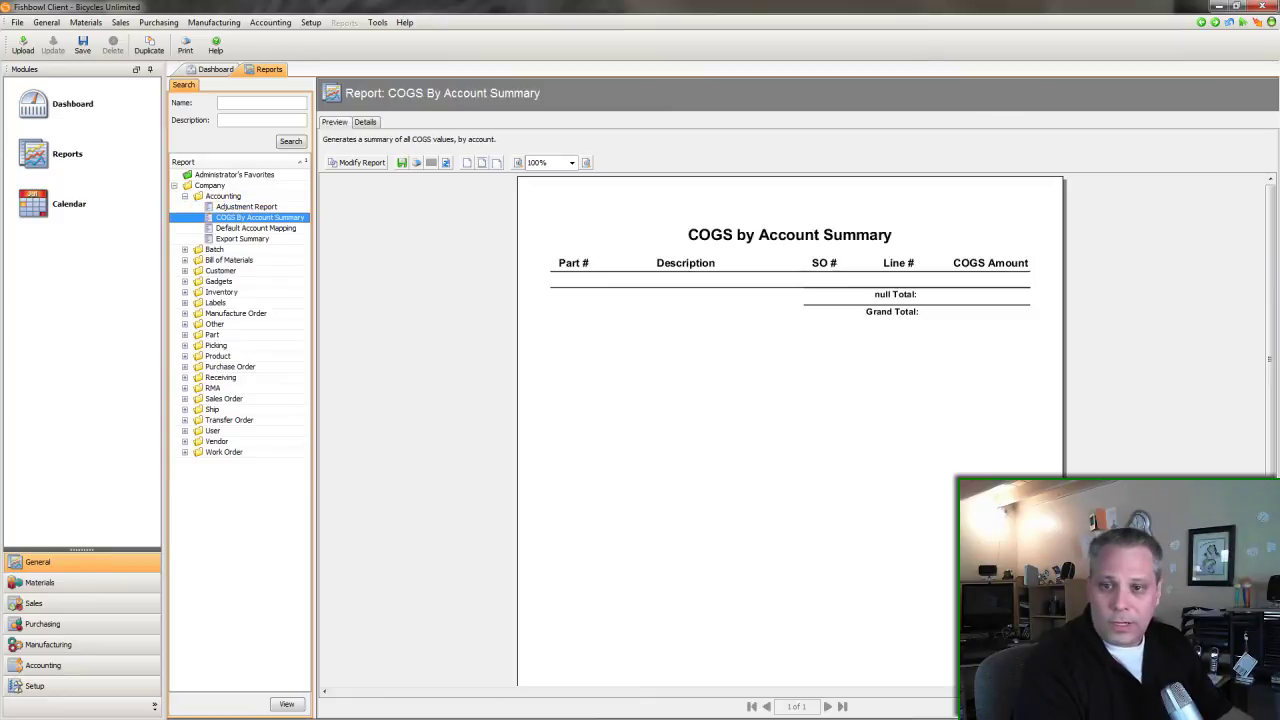
left_click(255, 228)
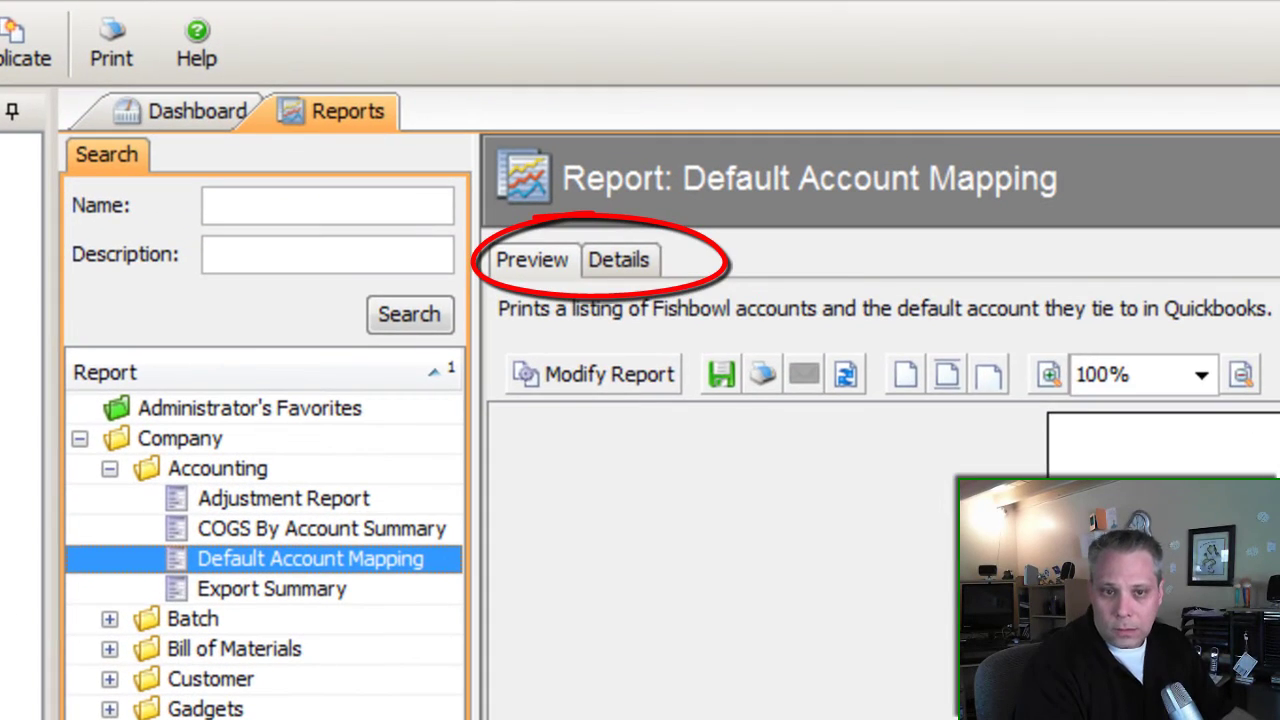
left_click(618, 259)
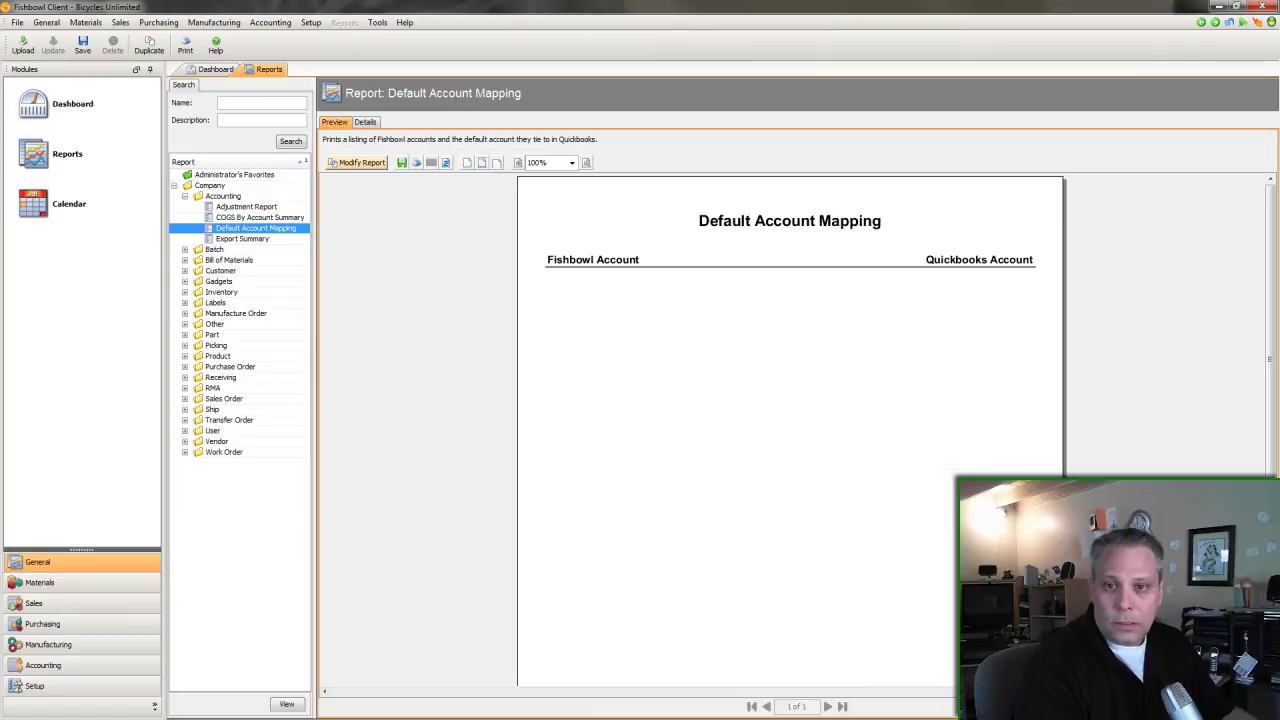
Collapse the Company report folder and open the Calendar module
left_click(174, 185)
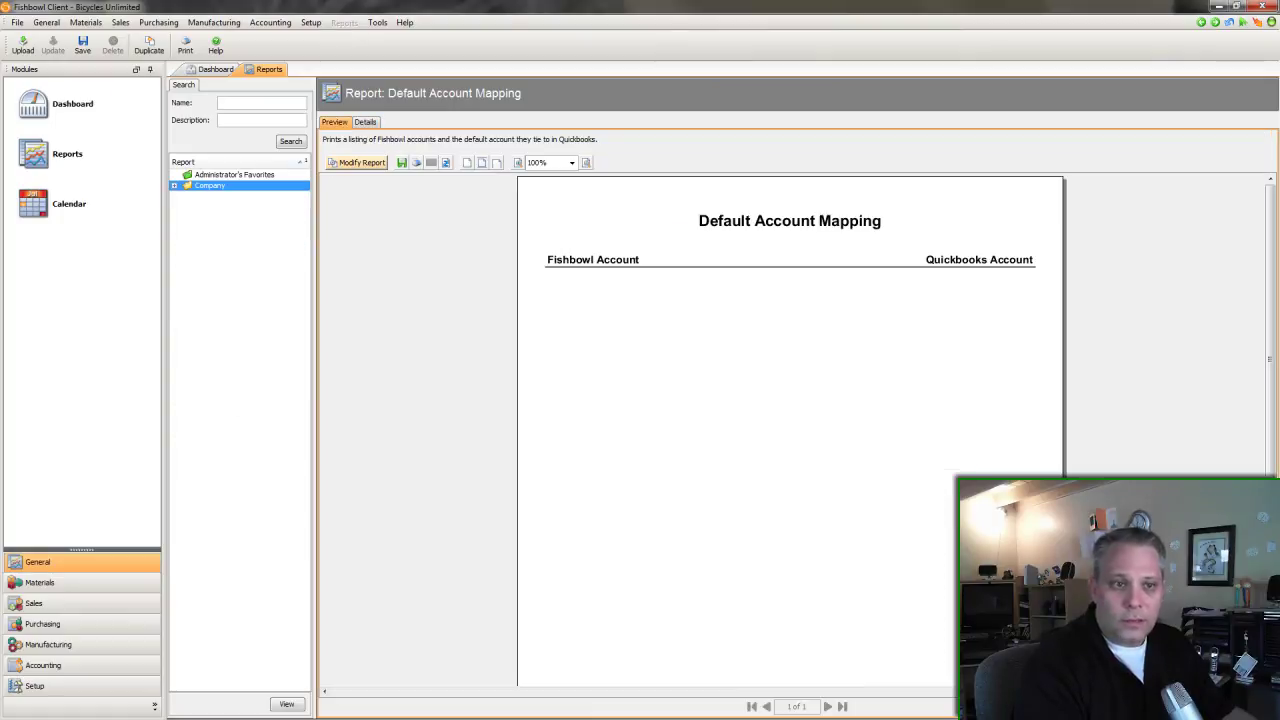
left_click(60, 204)
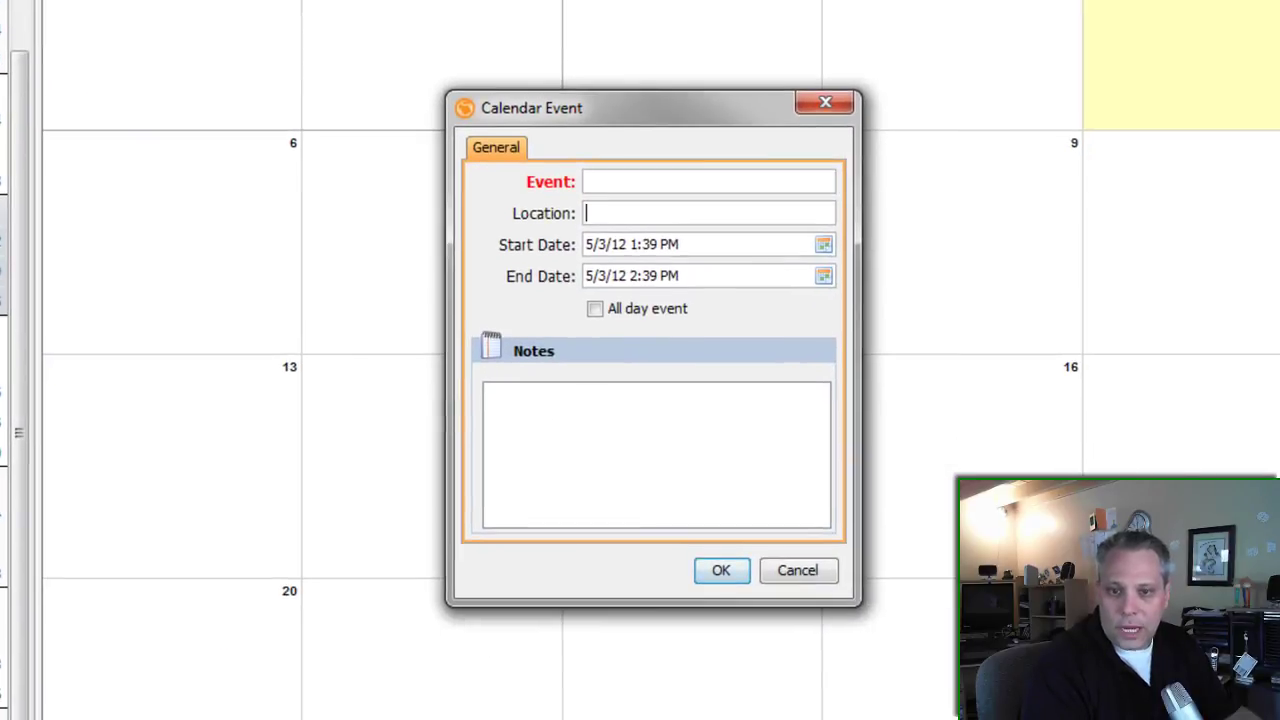
Review the event name, location, date and notes fields of a new calendar event, and dismiss it unsaved
left_click(587, 181)
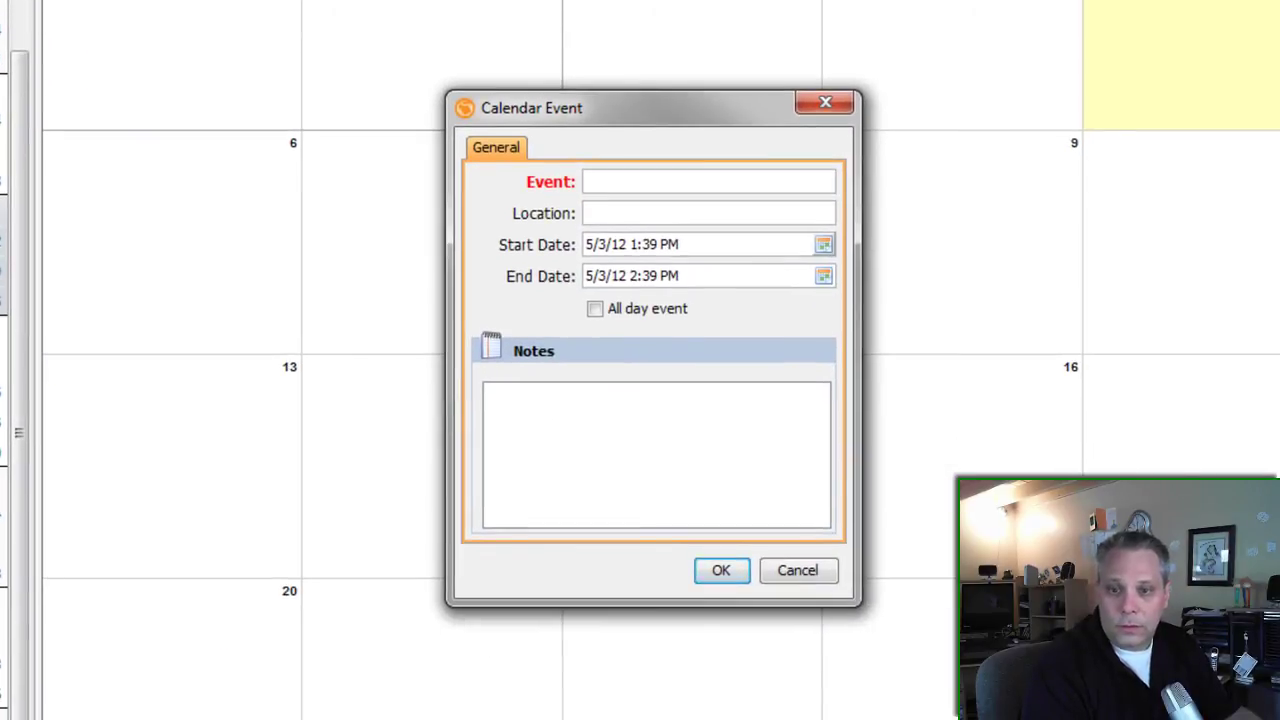
left_click(823, 244)
left_click(600, 181)
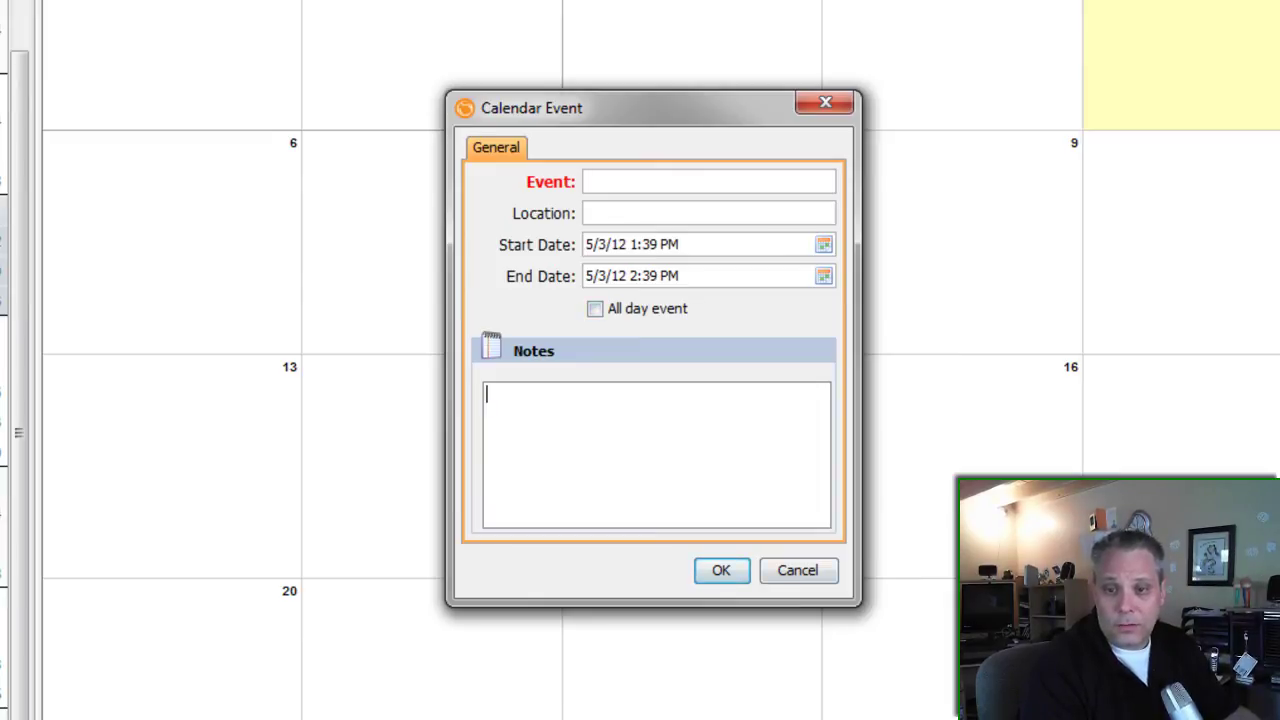
key("Escape")
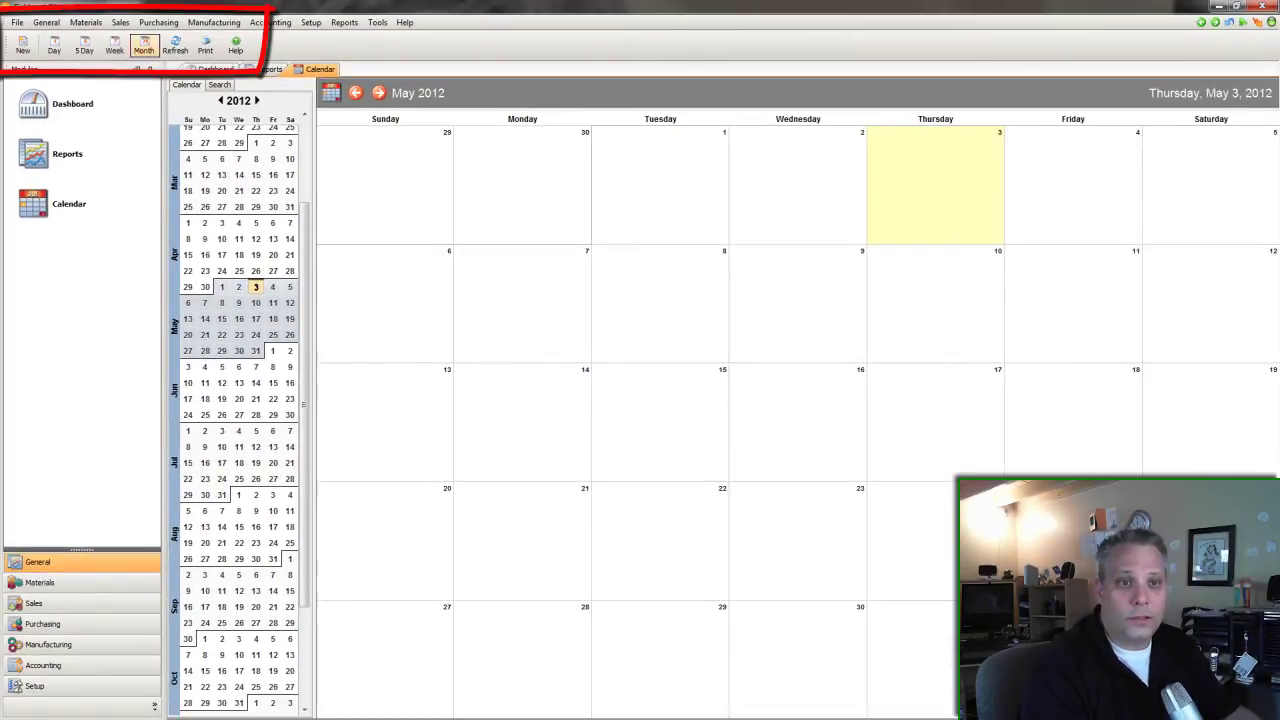
Switch the calendar through the Week, 5 Day and Month views, ending on the 5 Day view
left_click(114, 45)
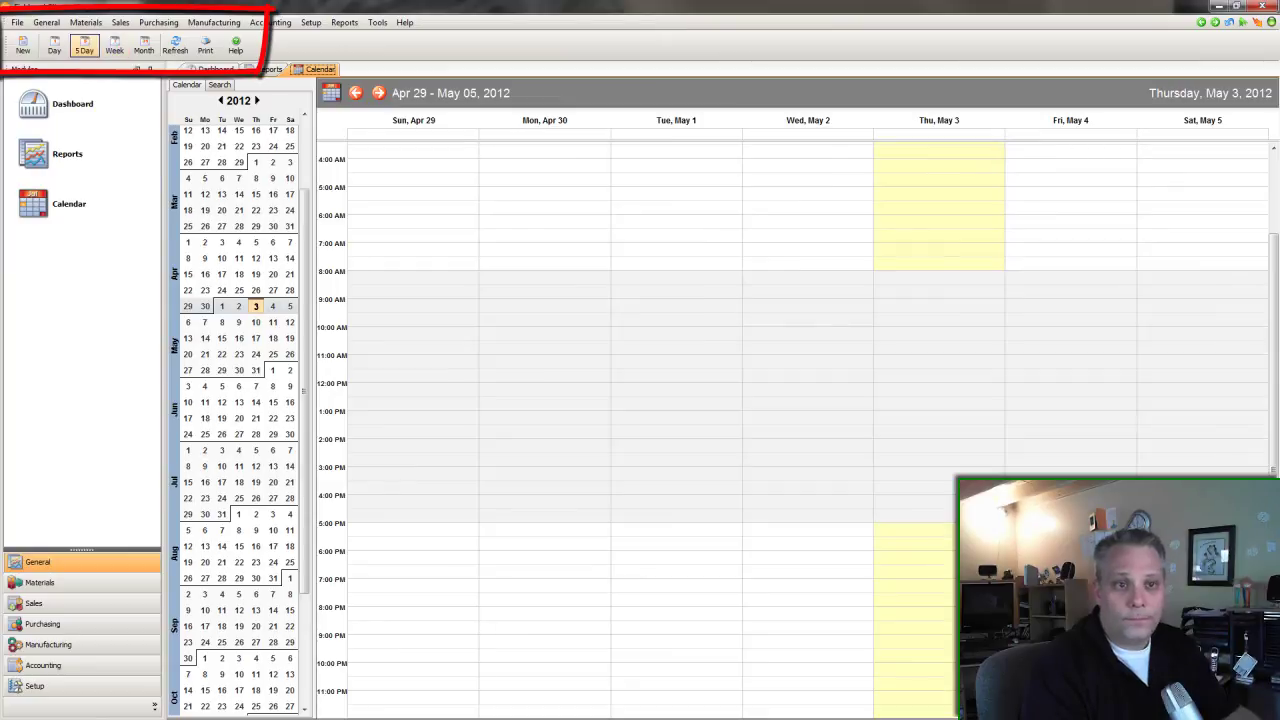
left_click(84, 45)
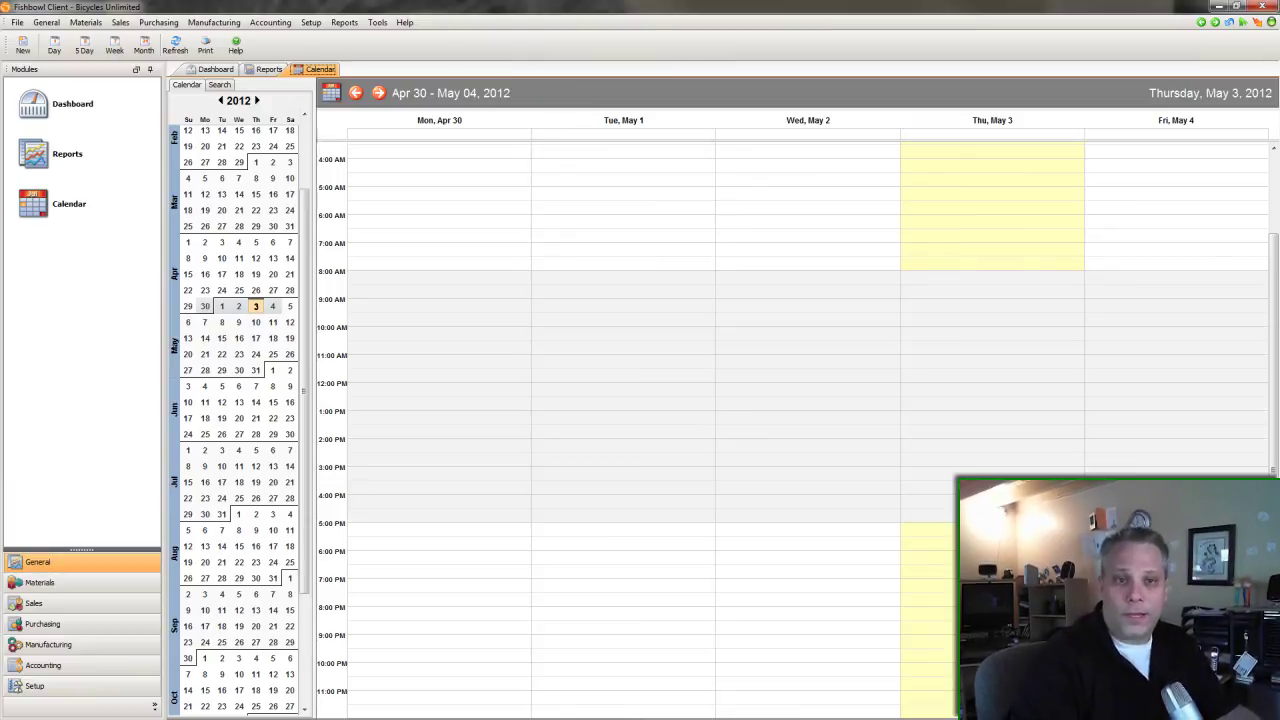
left_click(144, 46)
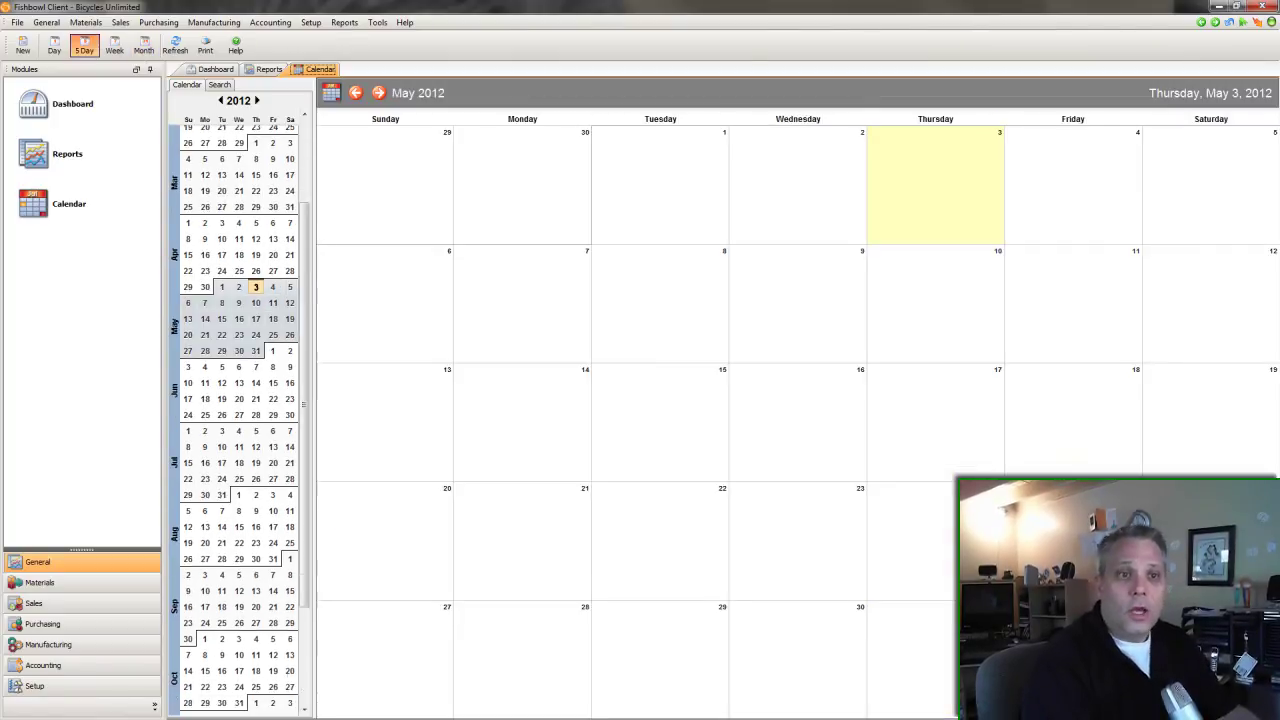
left_click(84, 46)
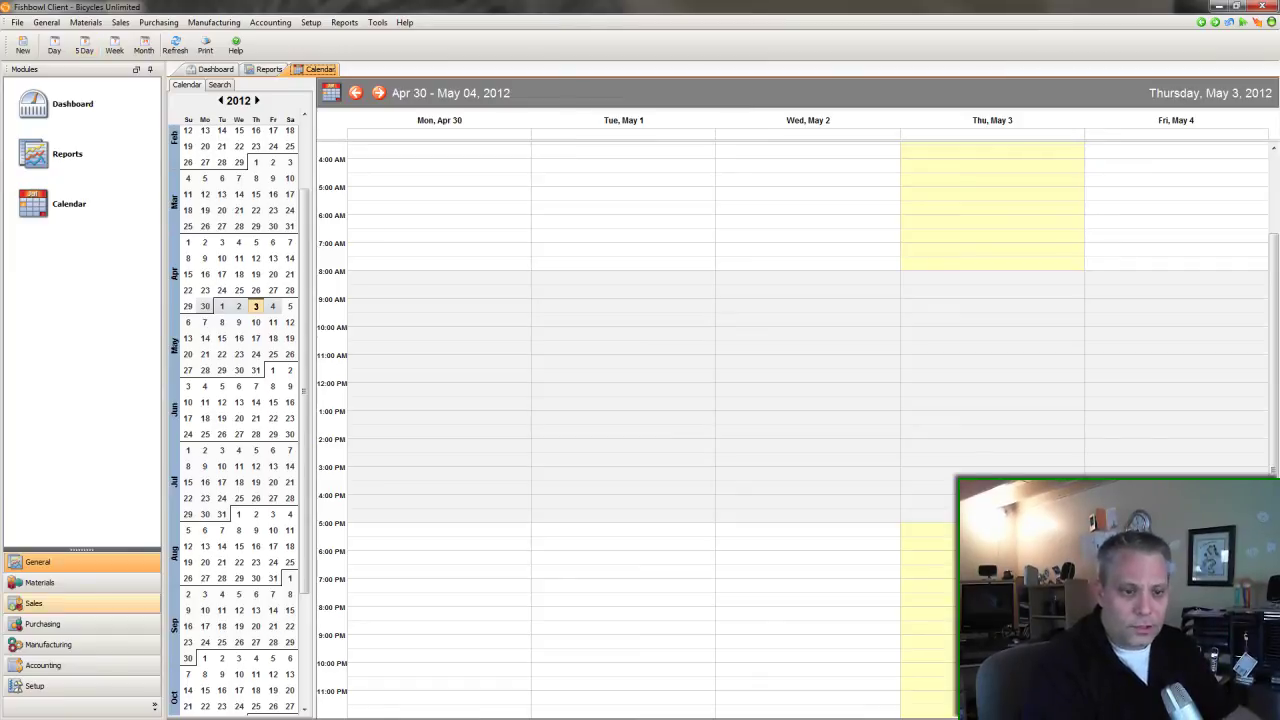
Open the Product module from the Materials group and switch back through the open Calendar, Reports and Dashboard modules
left_click(40, 582)
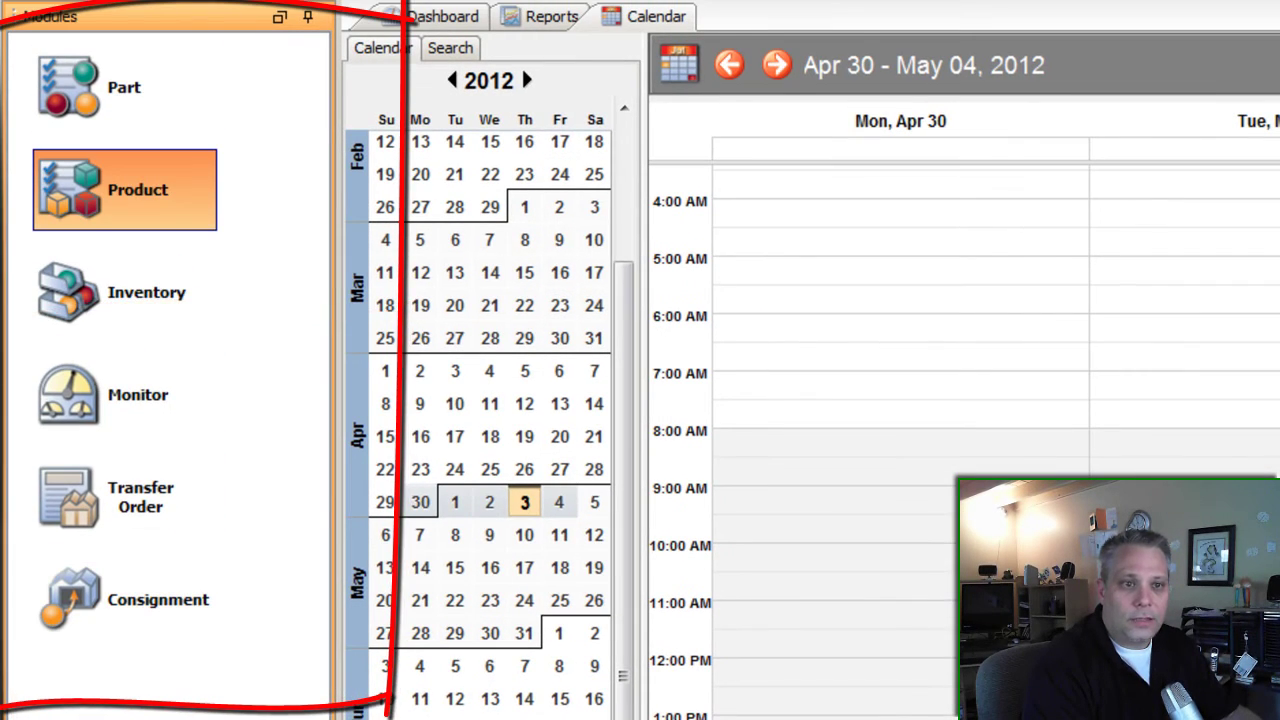
left_click(124, 189)
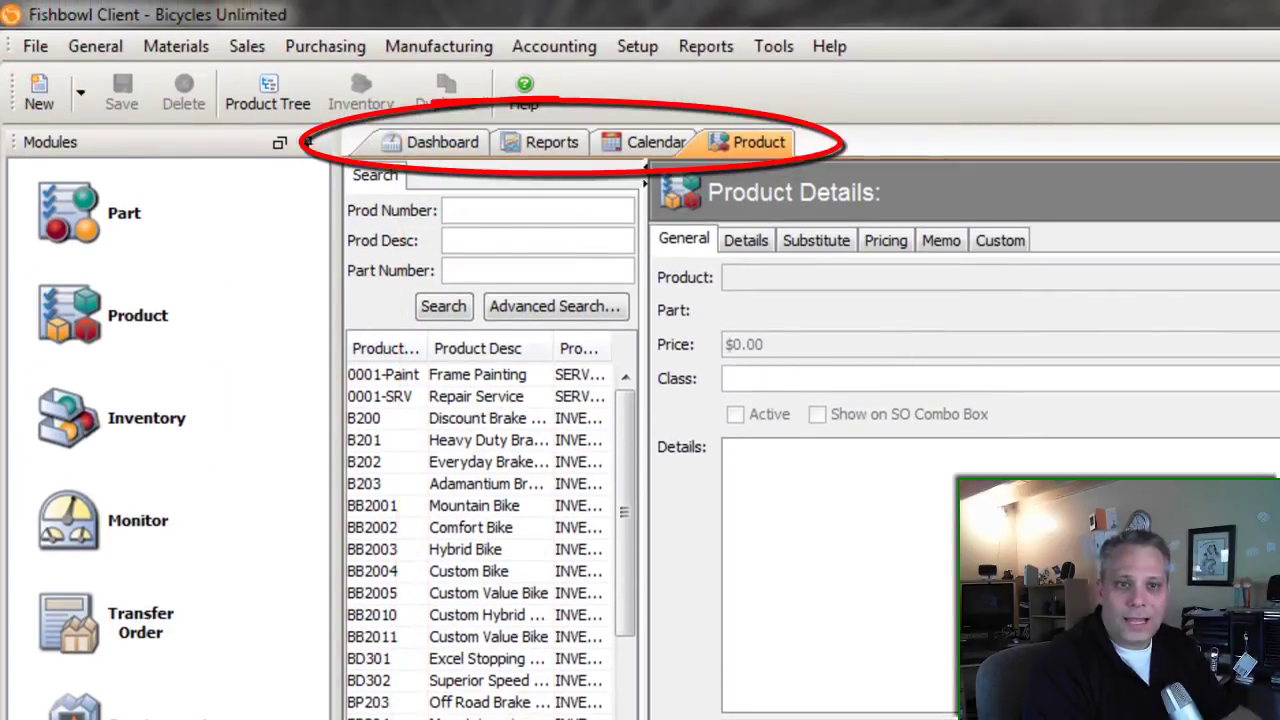
left_click(656, 142)
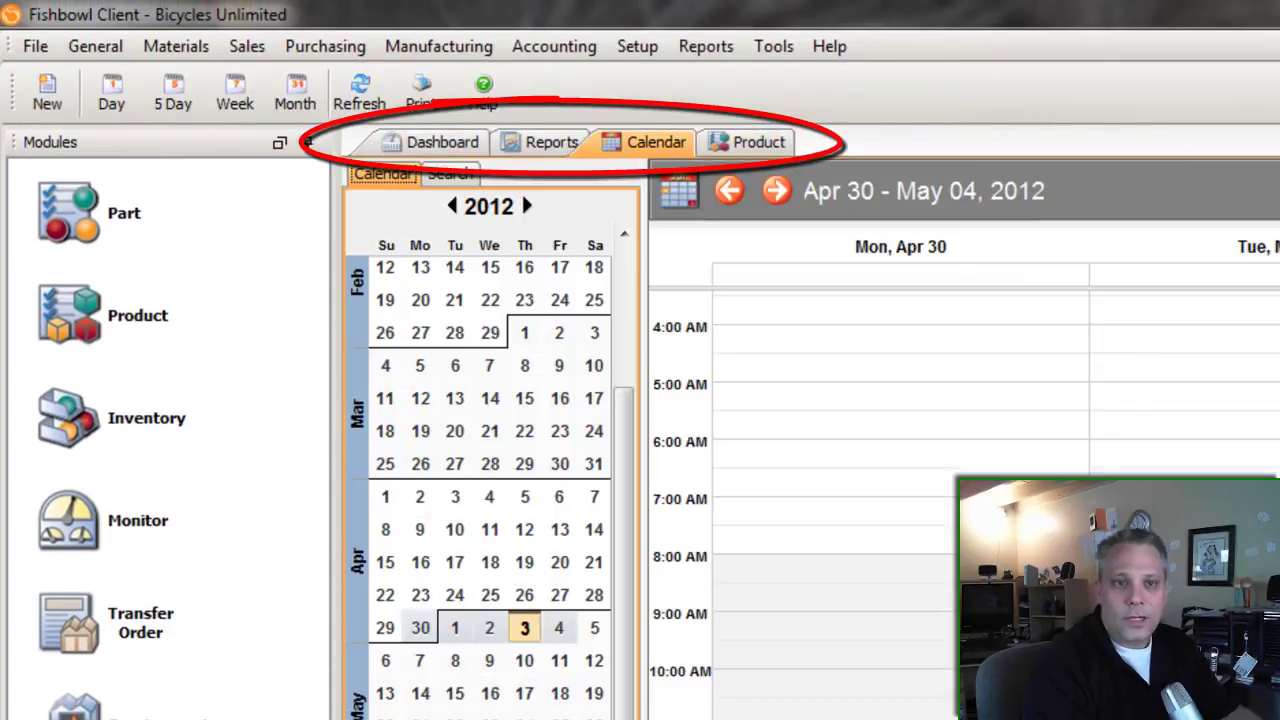
left_click(552, 142)
left_click(442, 142)
left_click(552, 142)
left_click(442, 142)
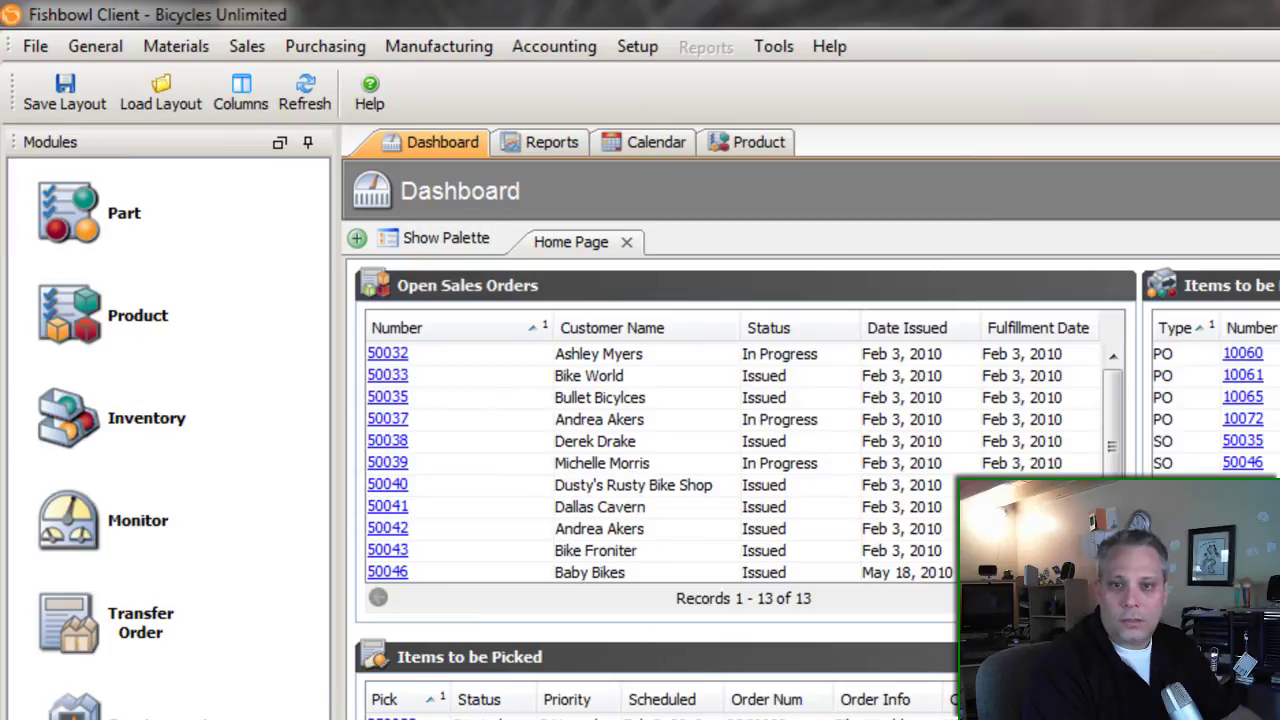
Close the open Dashboard and widen the product search list in the Product module
right_click(461, 148)
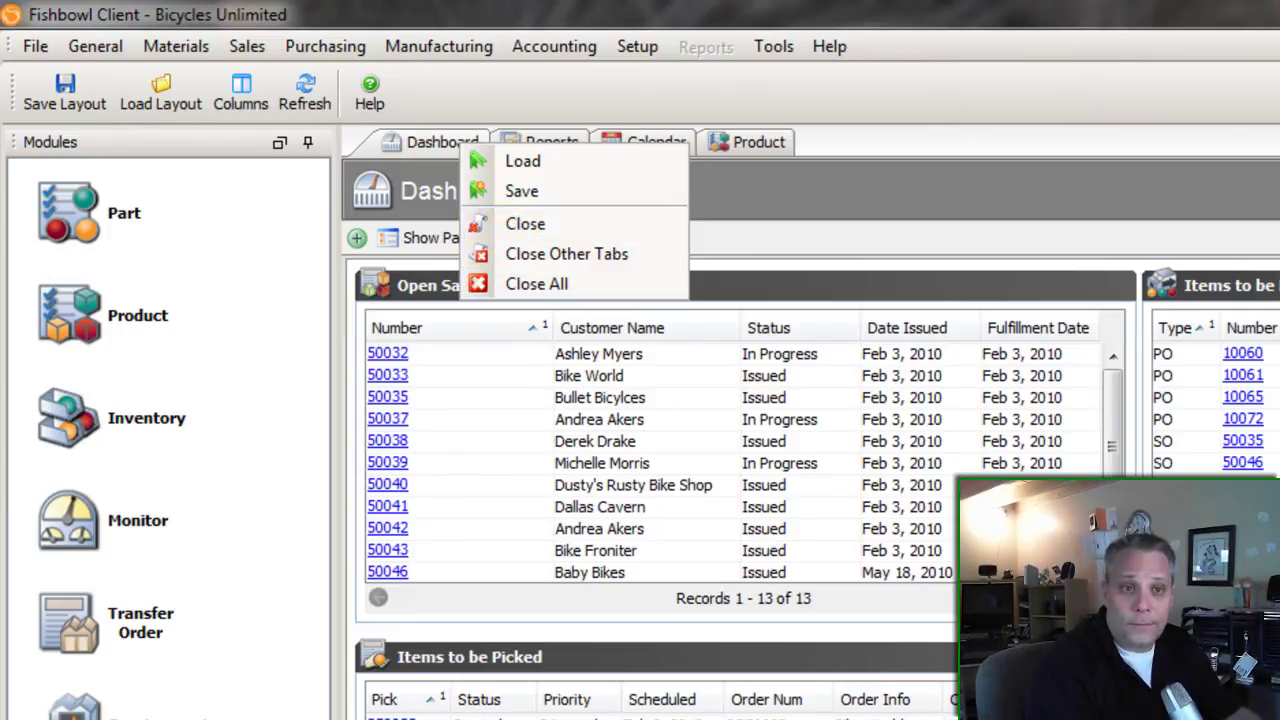
key("Escape")
right_click(464, 143)
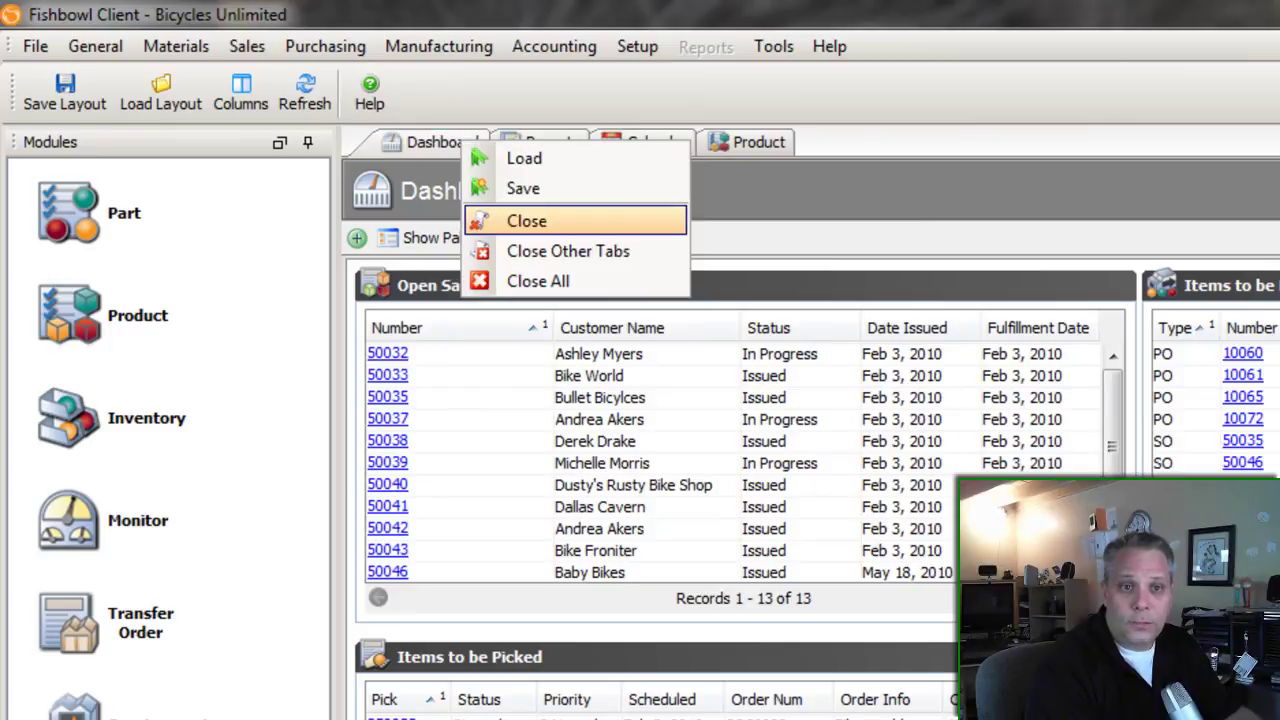
left_click(525, 220)
left_click(628, 142)
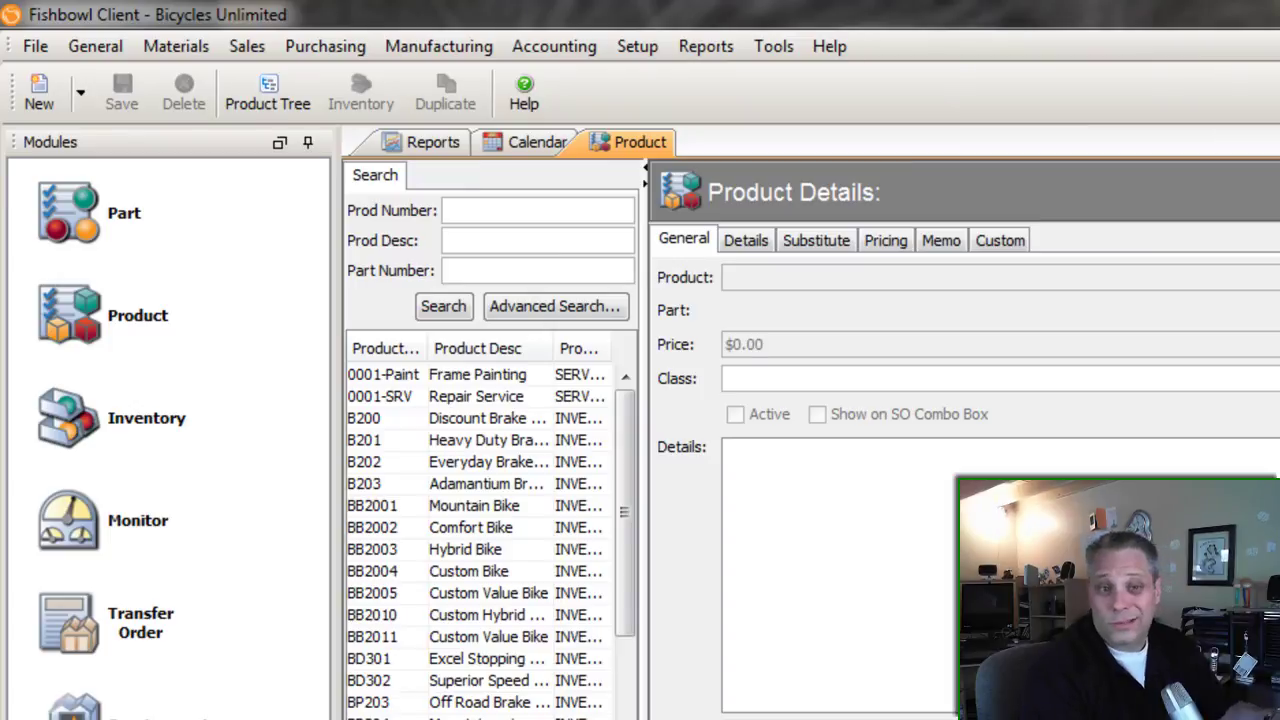
left_click_drag(645, 172, 728, 172)
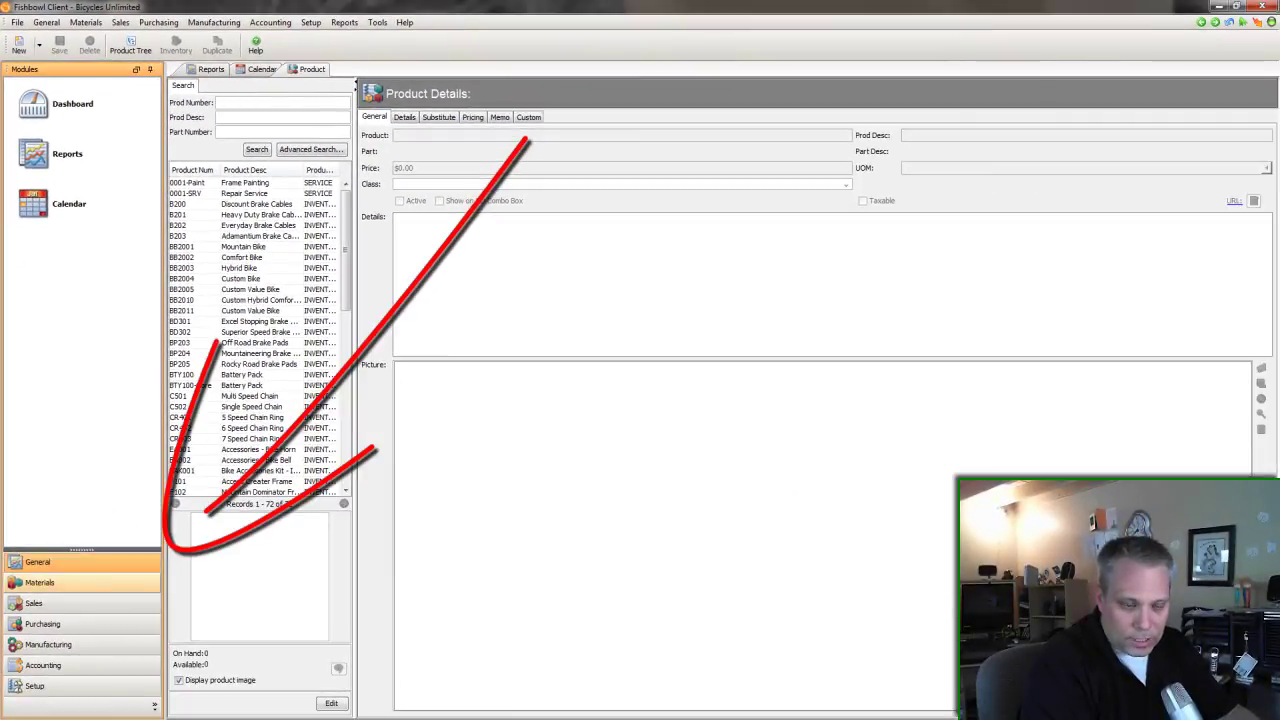
Browse the modules in the Materials, Sales, Purchasing, Manufacturing, Accounting and Setup groups one after another
left_click(40, 582)
left_click(34, 603)
left_click(43, 624)
left_click(48, 645)
left_click(43, 665)
left_click(34, 686)
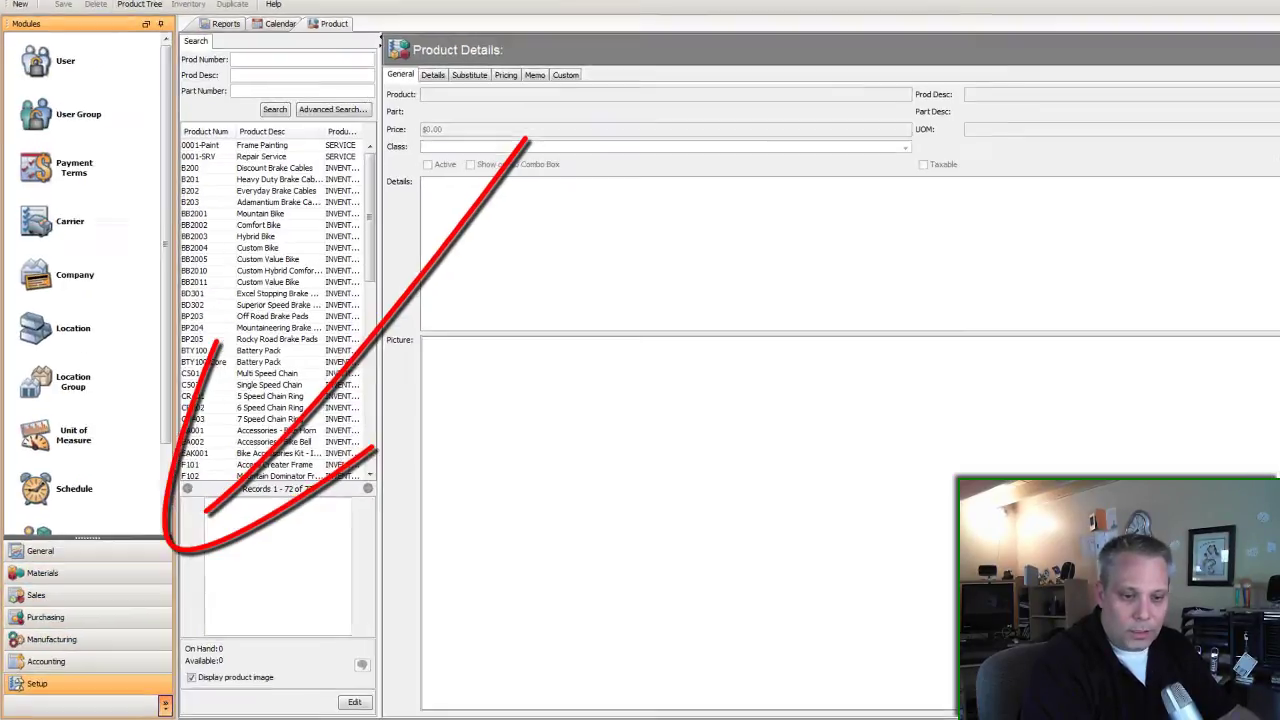
Look over the options for module group buttons, shrink the group buttons to icons and expand them again
left_click(154, 705)
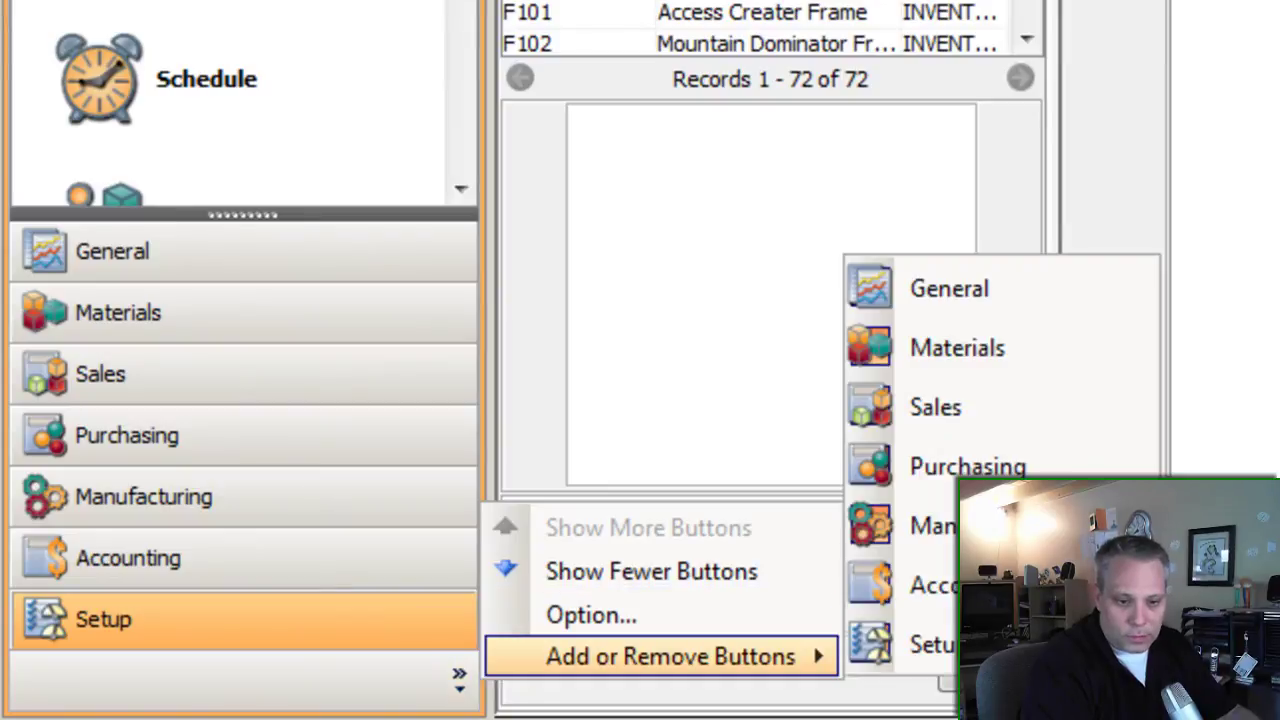
key("Escape")
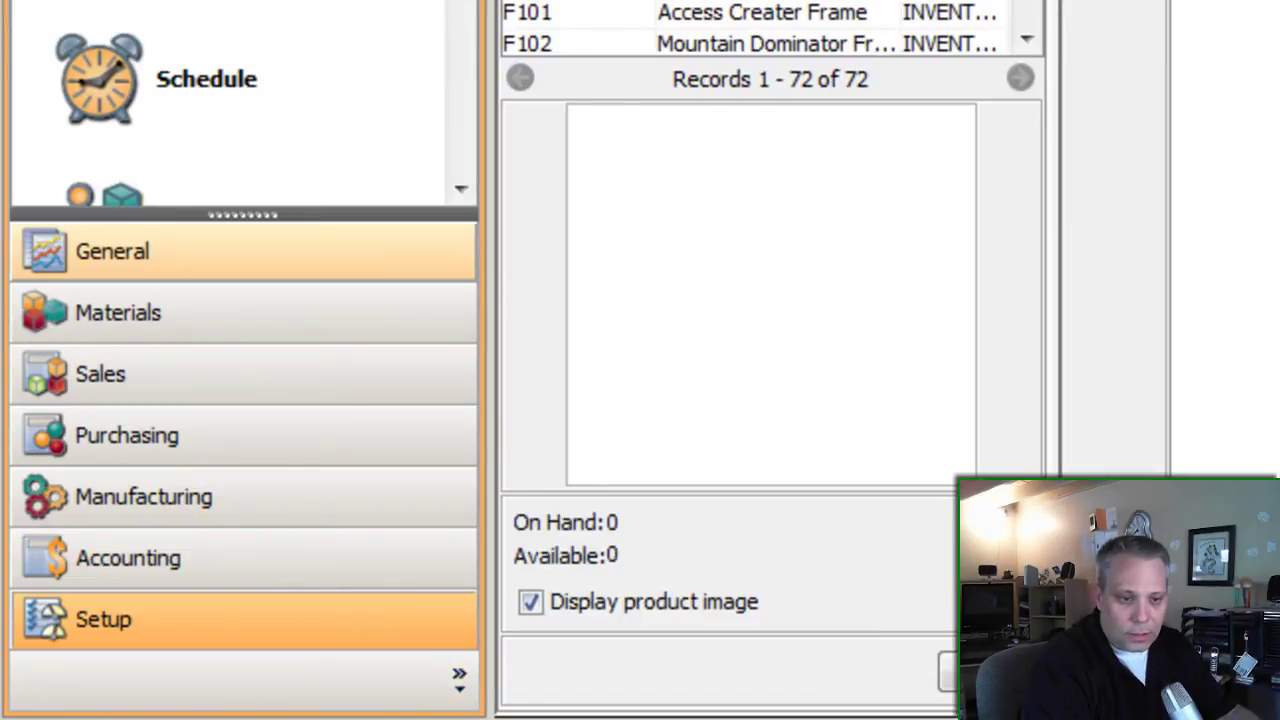
left_click_drag(243, 214, 243, 643)
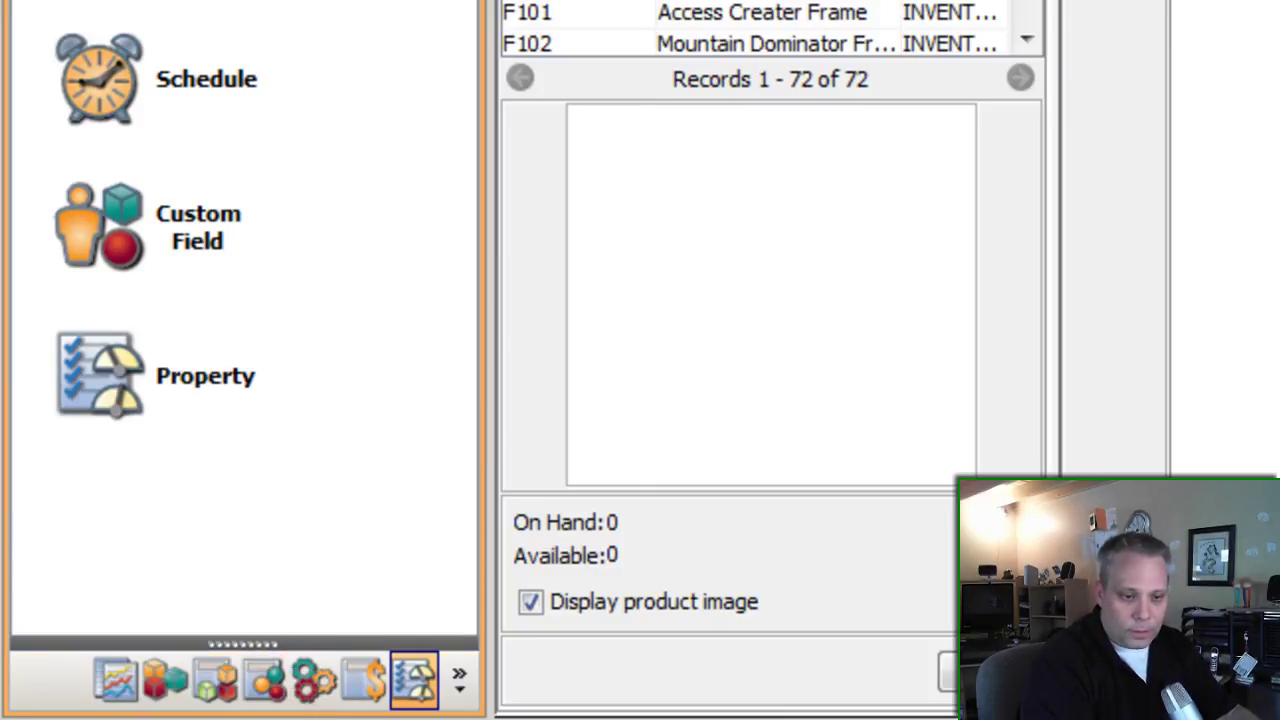
left_click_drag(243, 643, 243, 214)
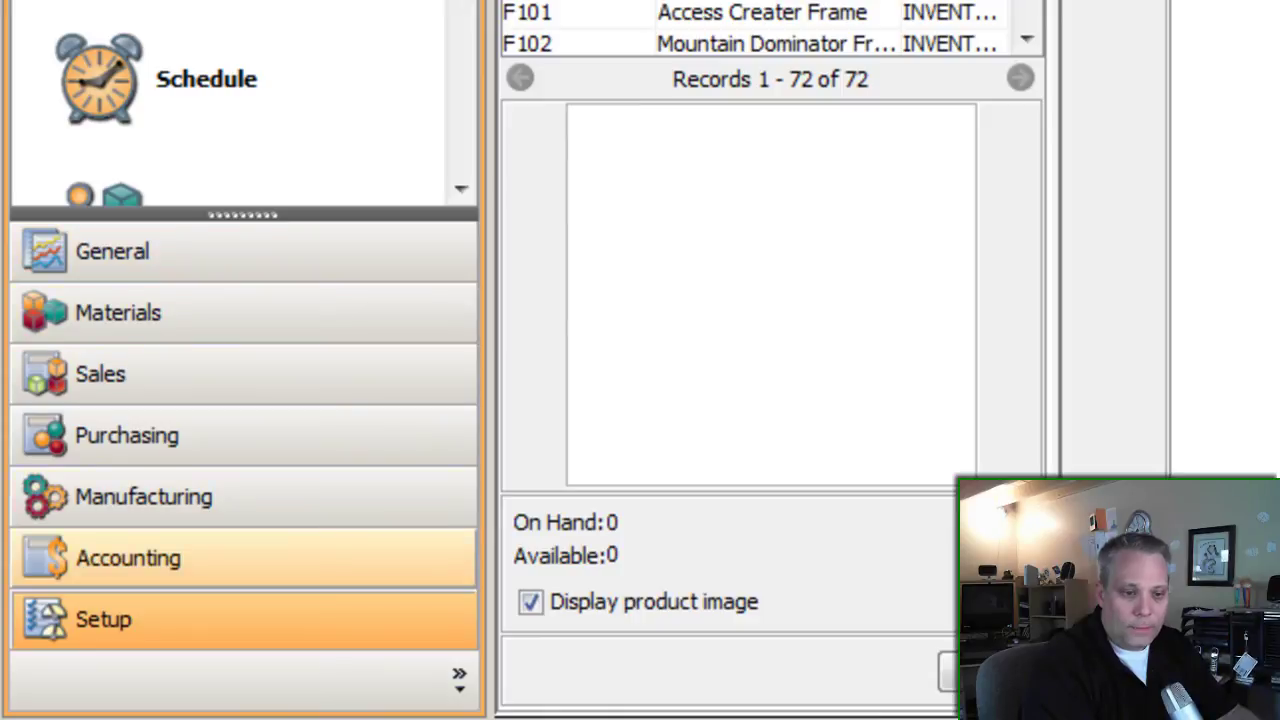
Open the Accounting module to view its accounting, merchant service and connection configuration options, and close the module again
left_click(128, 558)
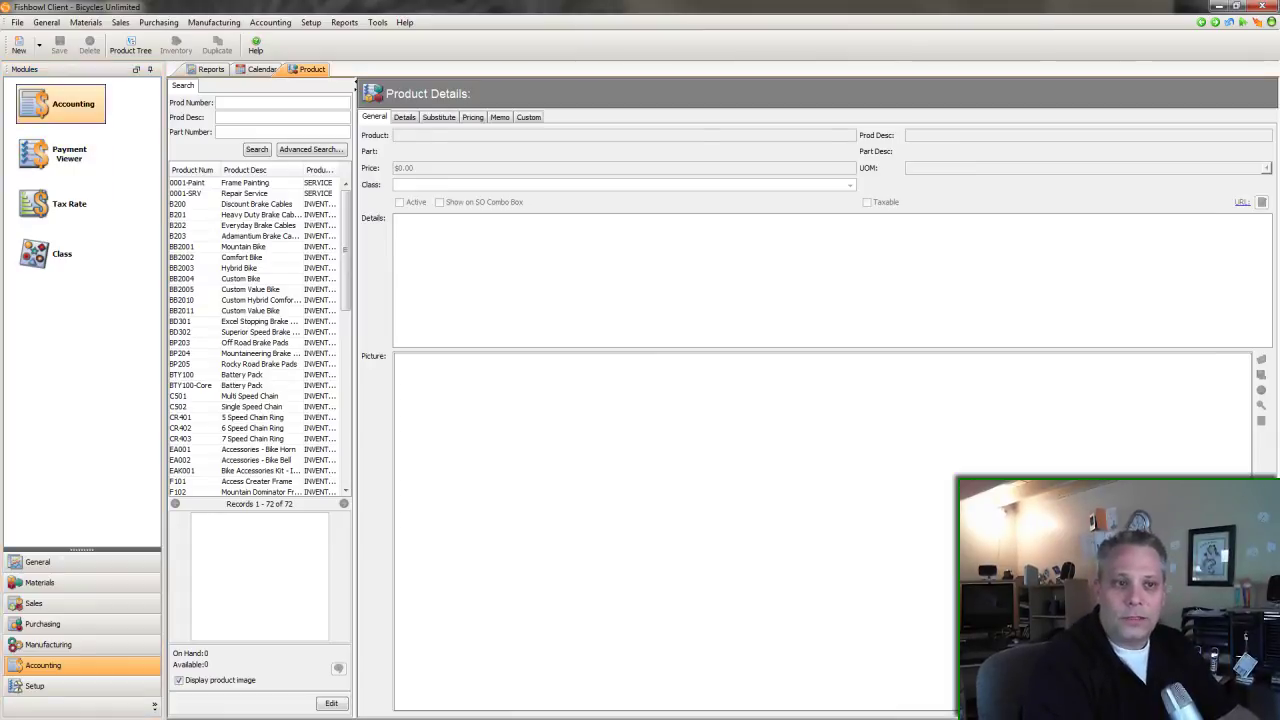
left_click(60, 103)
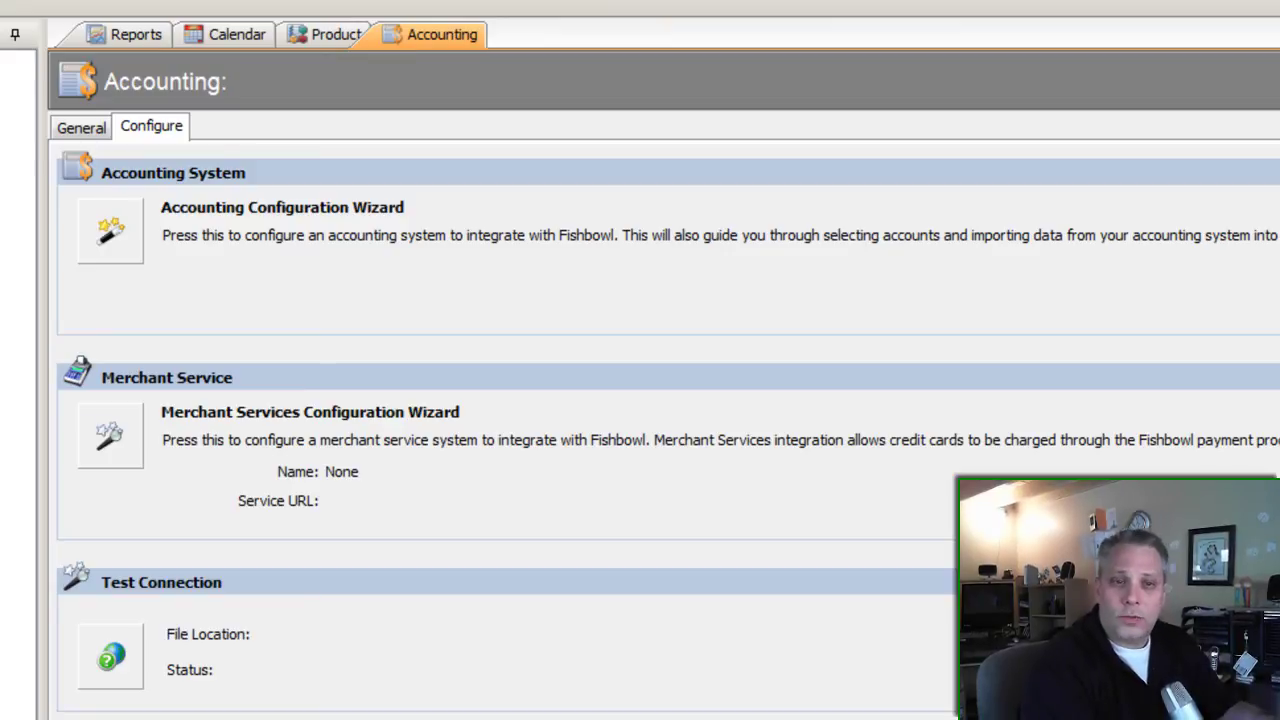
right_click(437, 32)
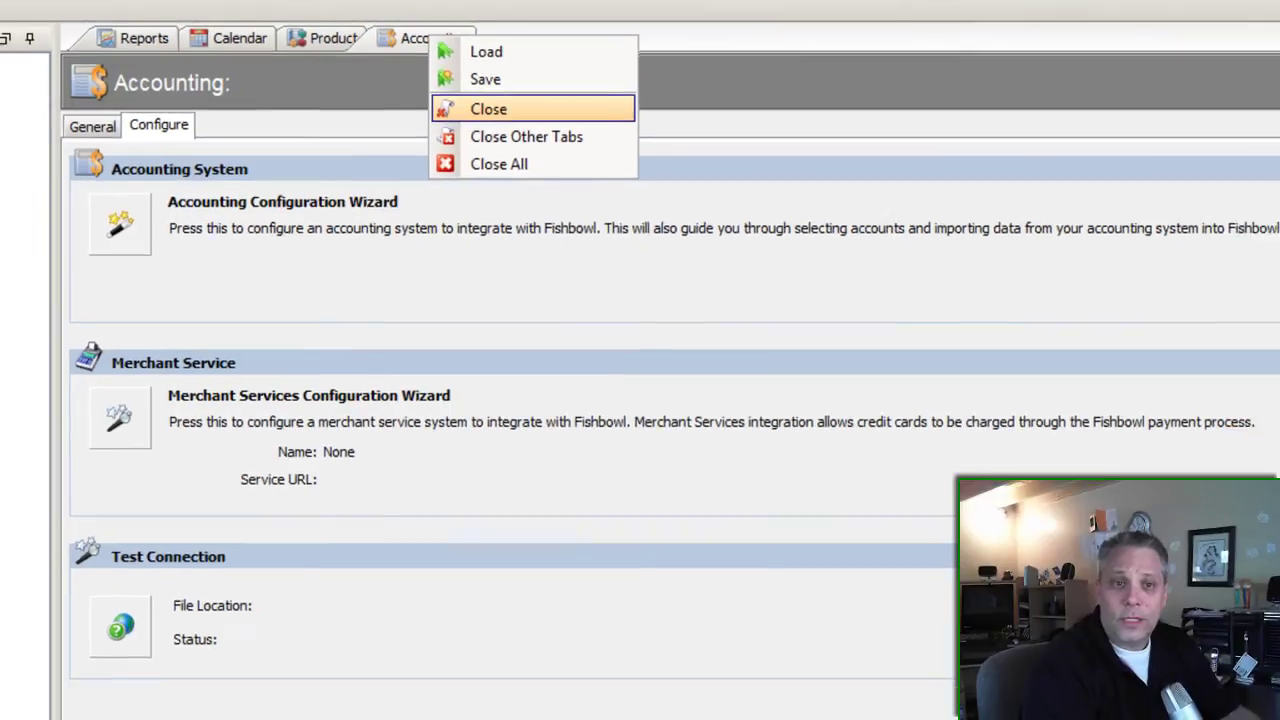
left_click(488, 109)
Open the load, save and close options for the open Product module
right_click(338, 37)
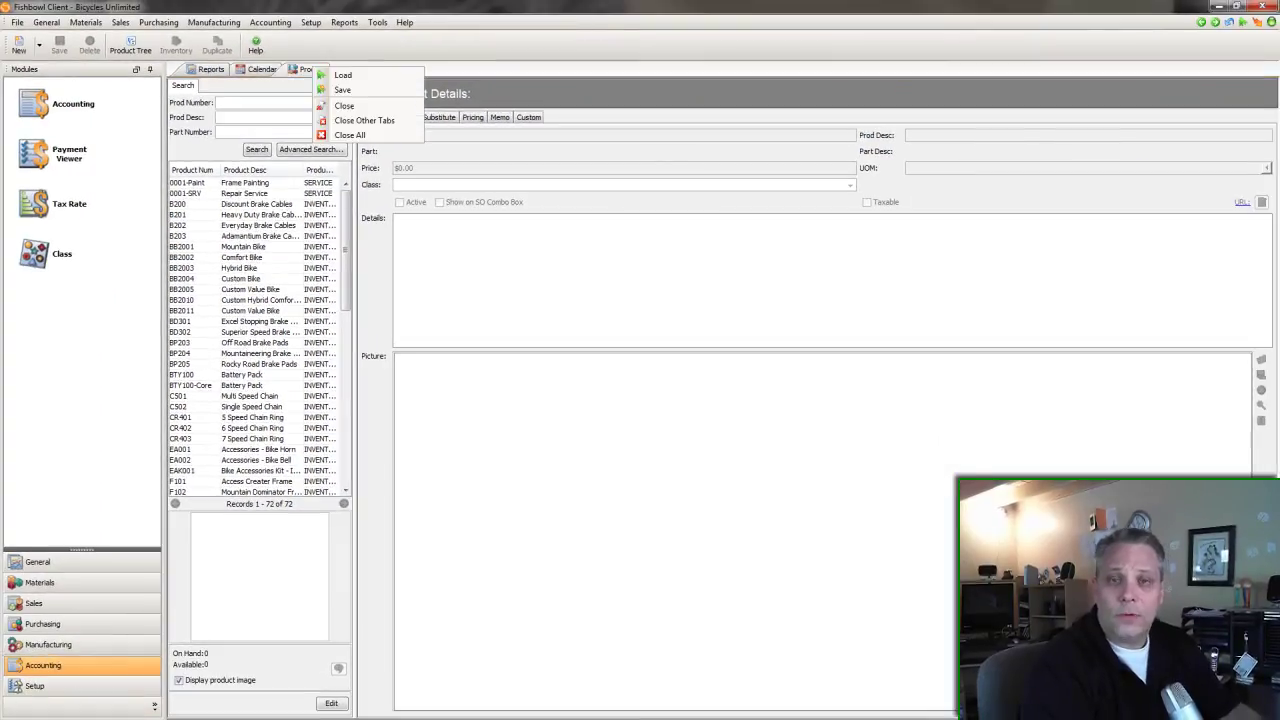